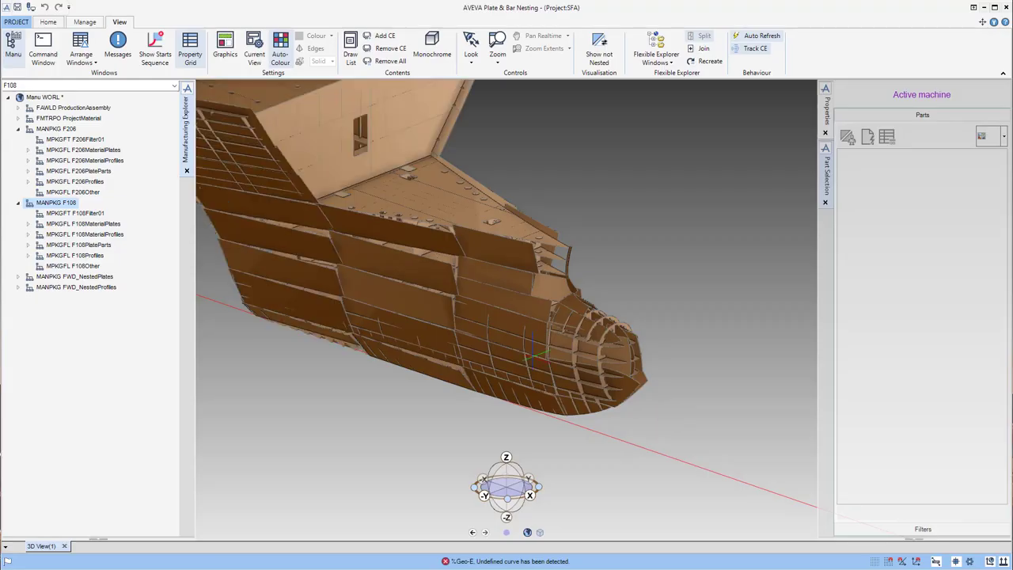
Remove the shell plates on the side of the hull from the 3D view, including F206-CP02-7S, to expose the inner structure
{"action": "middle_click", "coordinate": [373, 255]}
{"action": "middle_click_drag", "start_coordinate": [556, 298], "coordinate": [567, 266]}
{"action": "scroll", "coordinate": [538, 307], "scroll_direction": "up", "scroll_amount": 5}
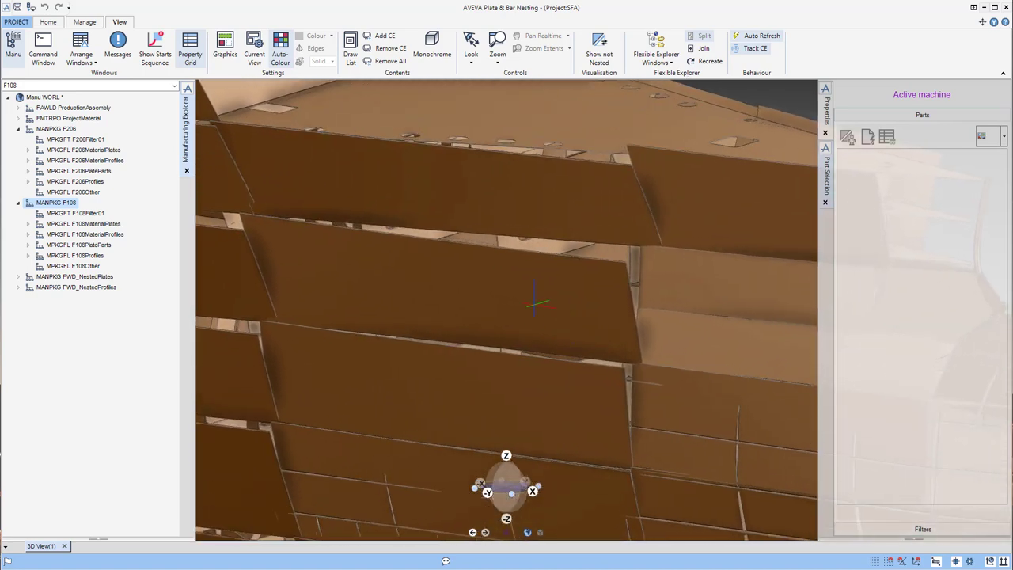
{"action": "left_click", "coordinate": [527, 307]}
{"action": "left_click", "coordinate": [513, 346]}
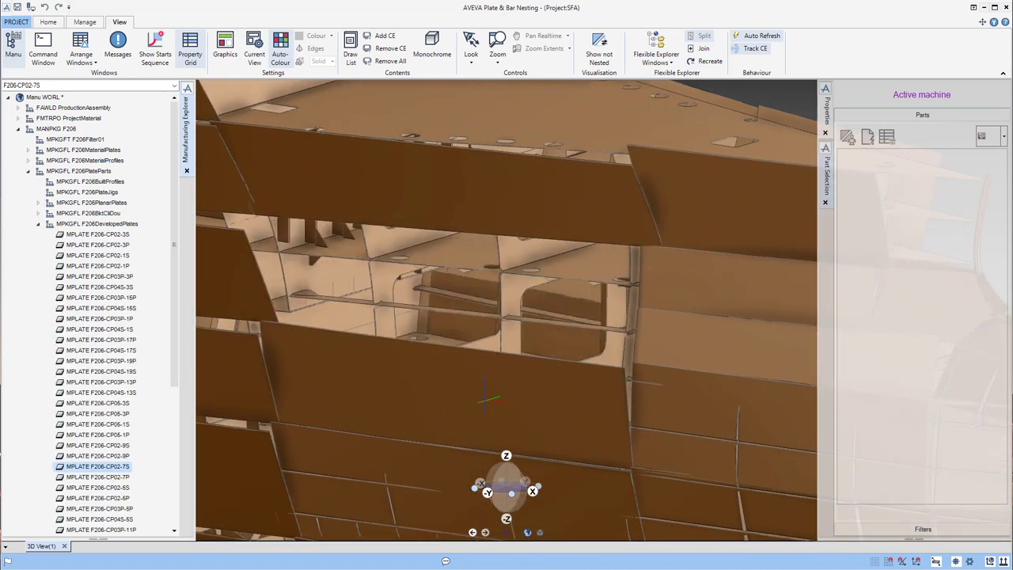
{"action": "left_click", "coordinate": [484, 400]}
{"action": "left_click", "coordinate": [453, 432]}
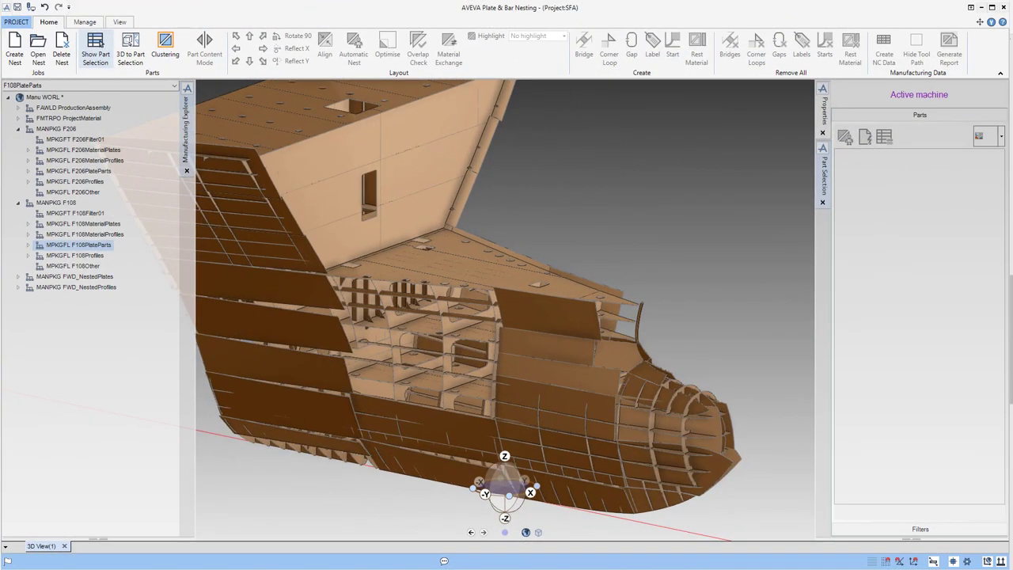
Start a new plate nest on burner machine PL2131 and name it NEWTWO13
{"action": "left_click", "coordinate": [21, 57]}
{"action": "left_click", "coordinate": [457, 185]}
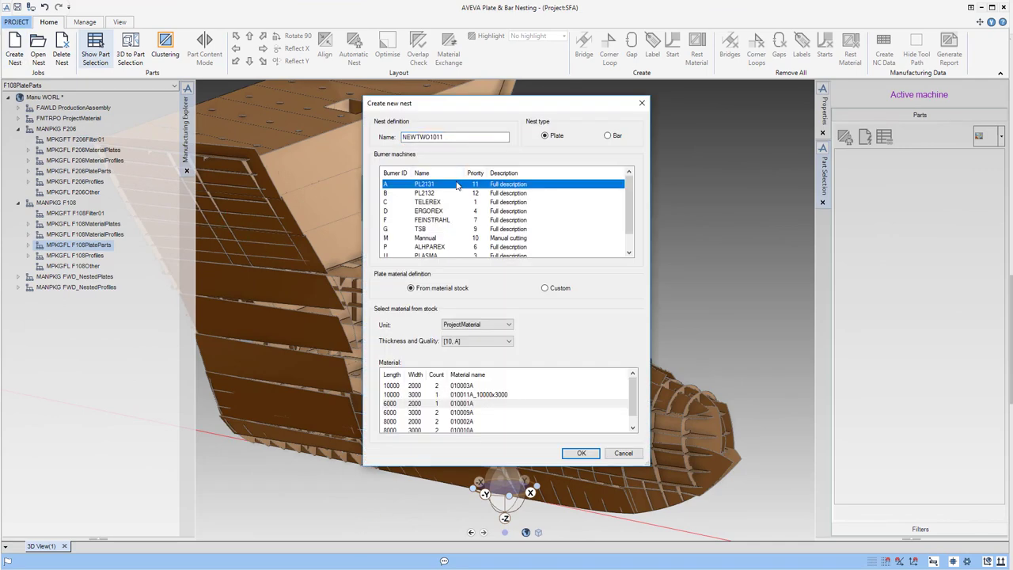
{"action": "left_click_drag", "start_coordinate": [455, 139], "coordinate": [429, 130]}
{"action": "type", "text": "13"}
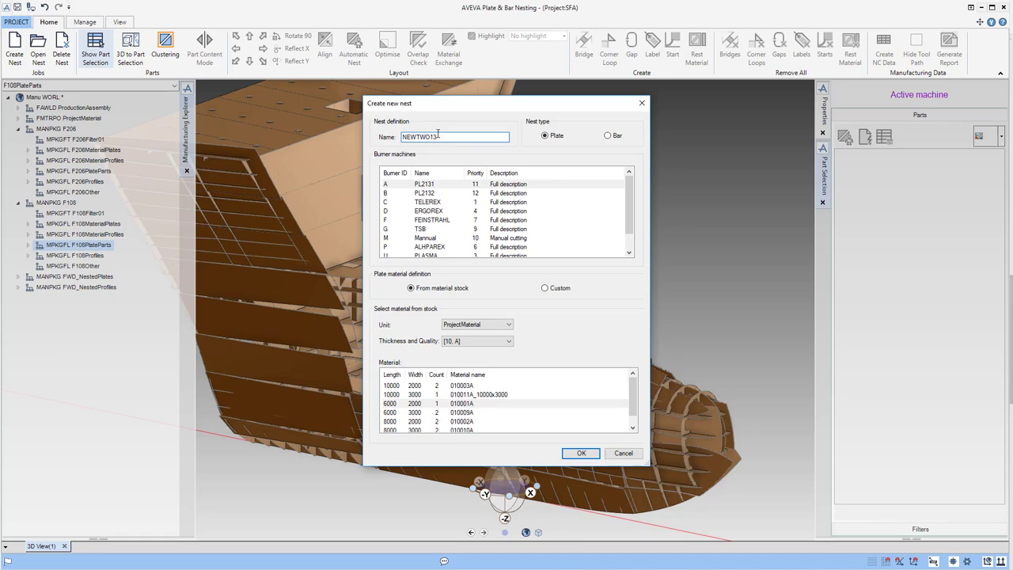
{"action": "left_click", "coordinate": [558, 289]}
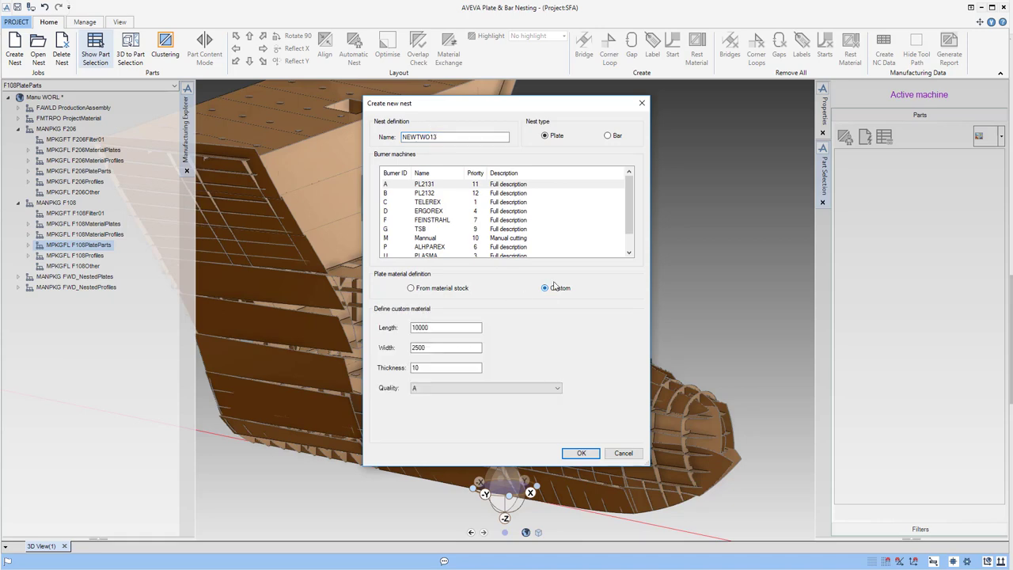
{"action": "left_click", "coordinate": [527, 389]}
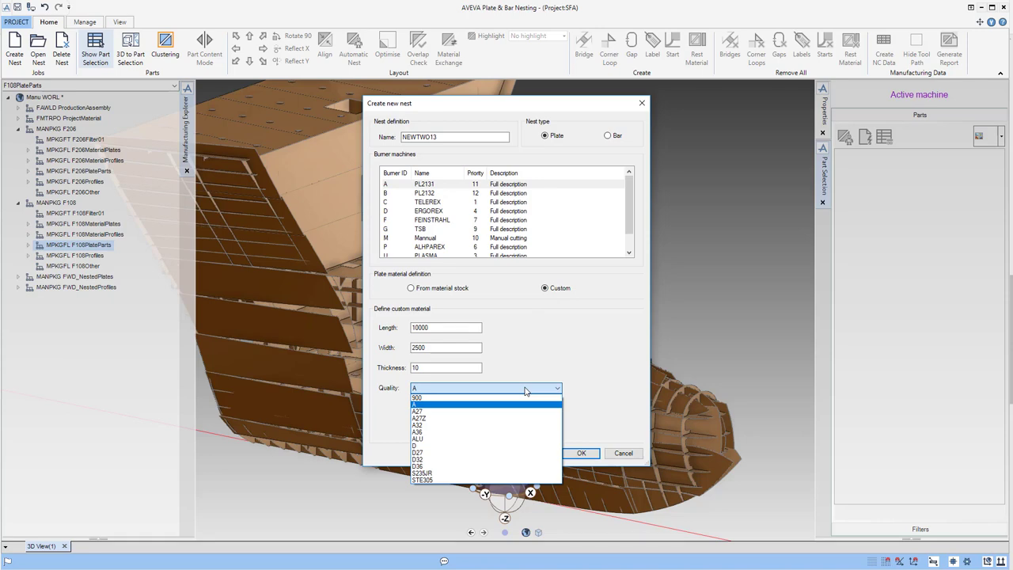
{"action": "left_click", "coordinate": [525, 388]}
{"action": "left_click", "coordinate": [457, 289]}
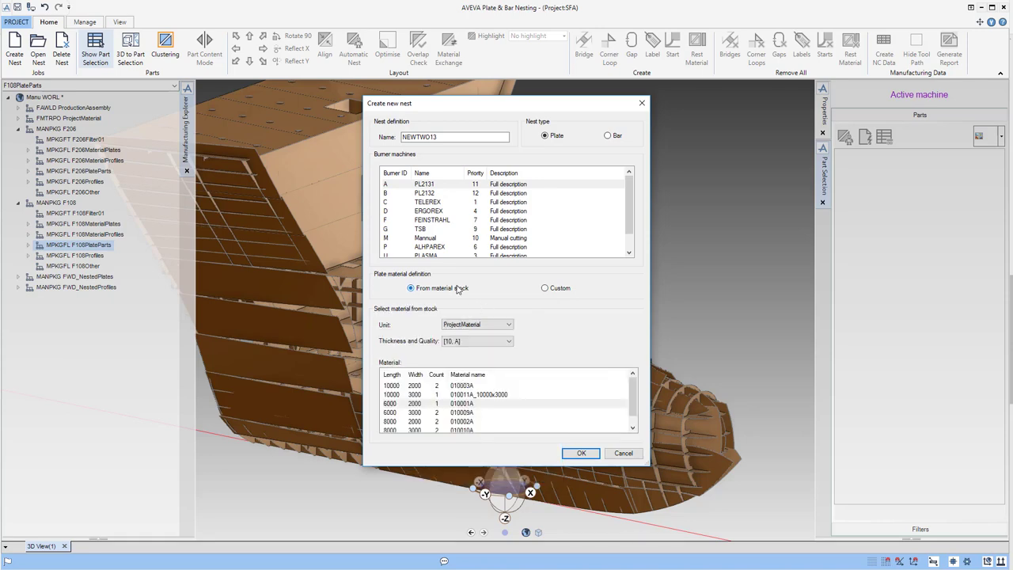
Choose ProjectMaterial stock with thickness and quality [10, A], pick the 10000 x 2000 plate 010003A, and create the nest
{"action": "left_click", "coordinate": [492, 324]}
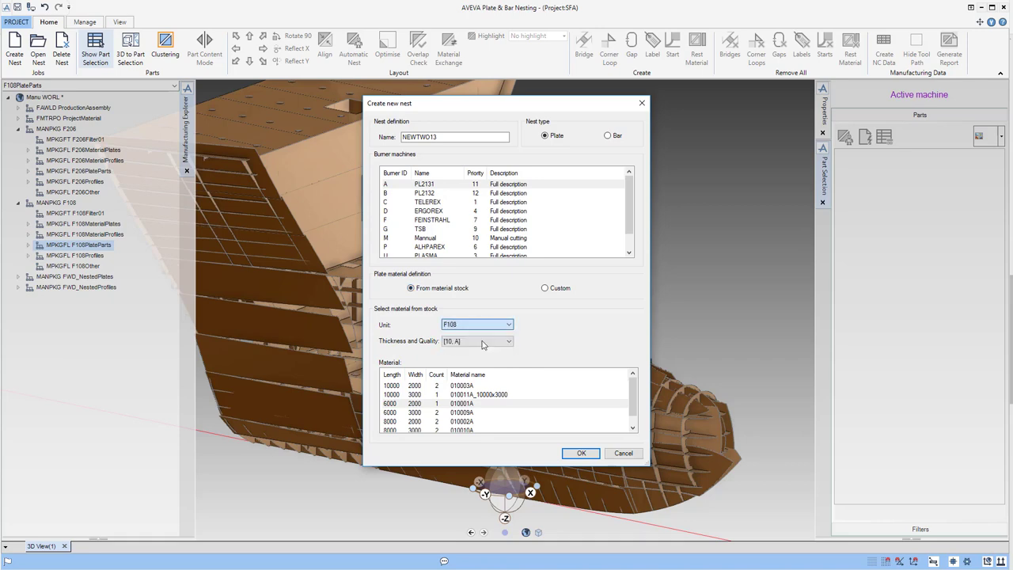
{"action": "left_click", "coordinate": [497, 345]}
{"action": "left_click", "coordinate": [489, 326]}
{"action": "left_click", "coordinate": [482, 348]}
{"action": "left_click", "coordinate": [488, 346]}
{"action": "left_click", "coordinate": [481, 324]}
{"action": "left_click", "coordinate": [481, 324]}
{"action": "left_click", "coordinate": [479, 337]}
{"action": "left_click", "coordinate": [479, 340]}
{"action": "left_click", "coordinate": [472, 369]}
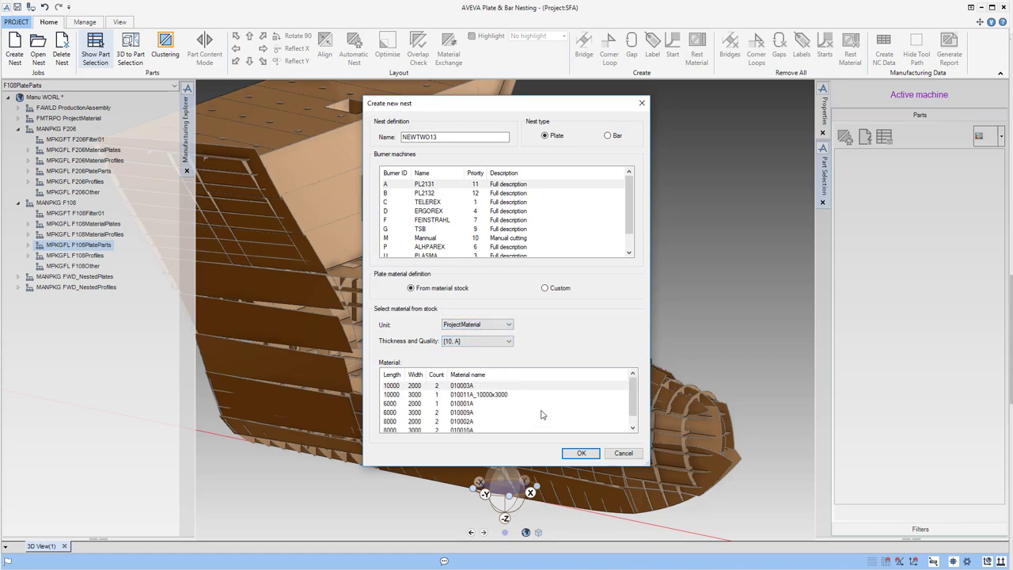
{"action": "left_click", "coordinate": [404, 387]}
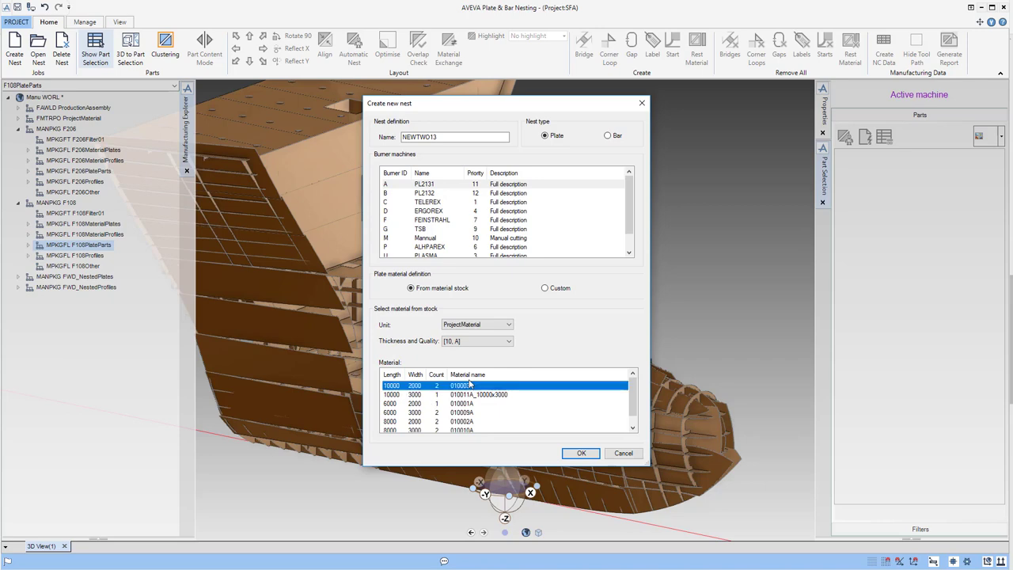
{"action": "left_click", "coordinate": [581, 456]}
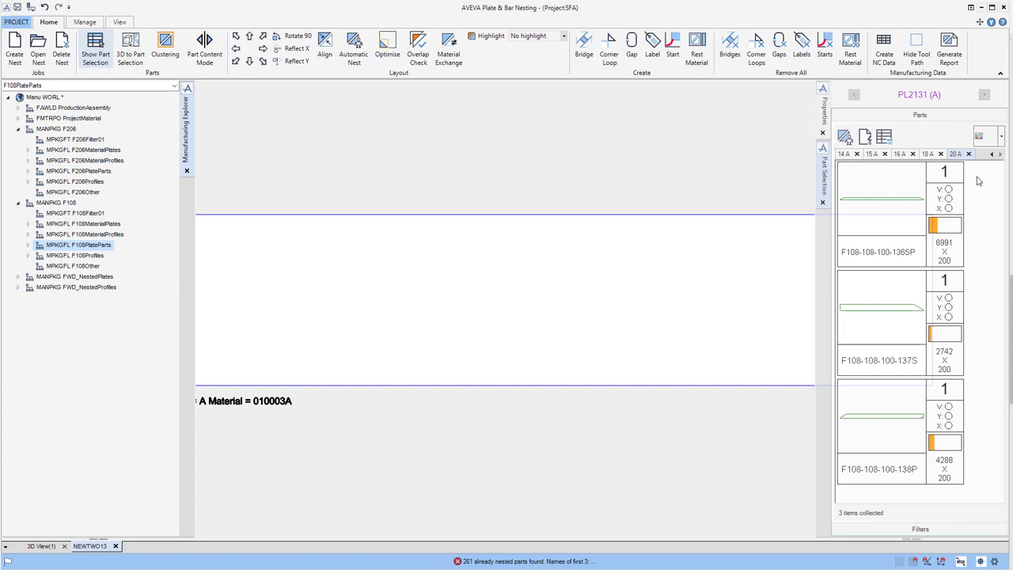
Examine the collected plate parts grouped by thickness and quality, from 18 A down to the 10 A parts
{"action": "left_click", "coordinate": [927, 154]}
{"action": "left_click", "coordinate": [900, 154]}
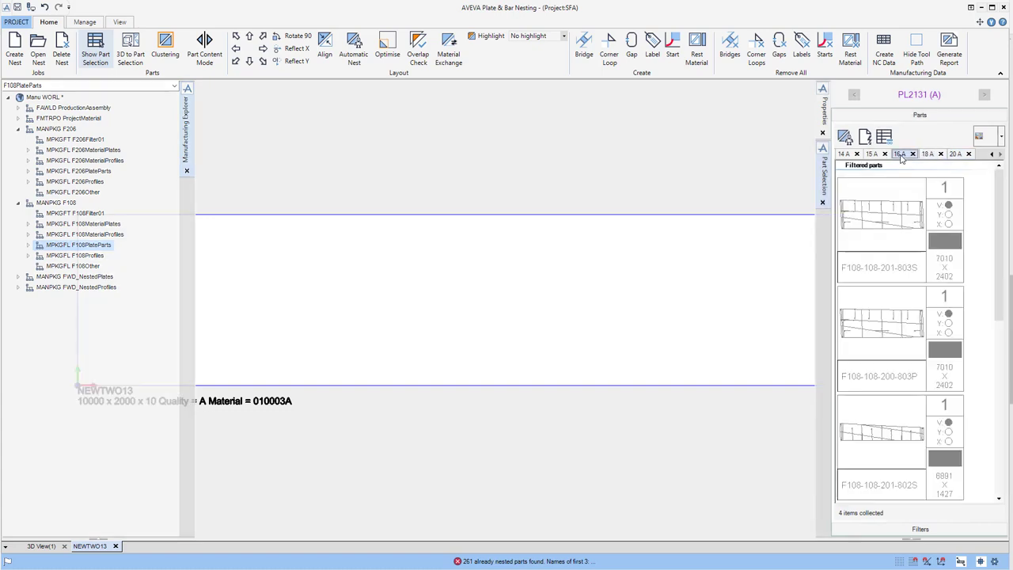
{"action": "left_click", "coordinate": [876, 155]}
{"action": "left_click", "coordinate": [843, 155]}
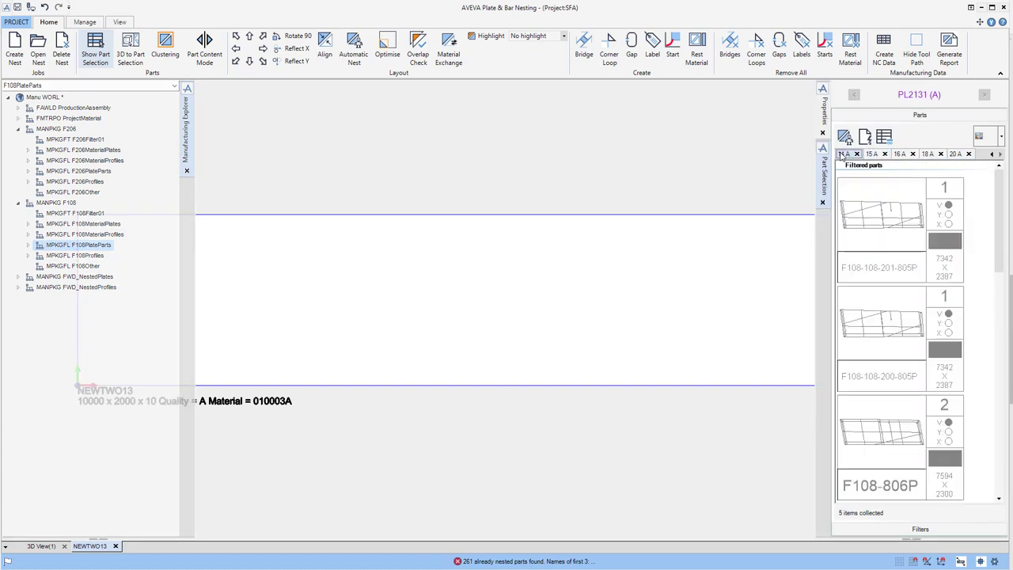
{"action": "left_click", "coordinate": [992, 154]}
{"action": "left_click", "coordinate": [992, 154]}
{"action": "left_click", "coordinate": [991, 154]}
{"action": "left_click", "coordinate": [991, 154]}
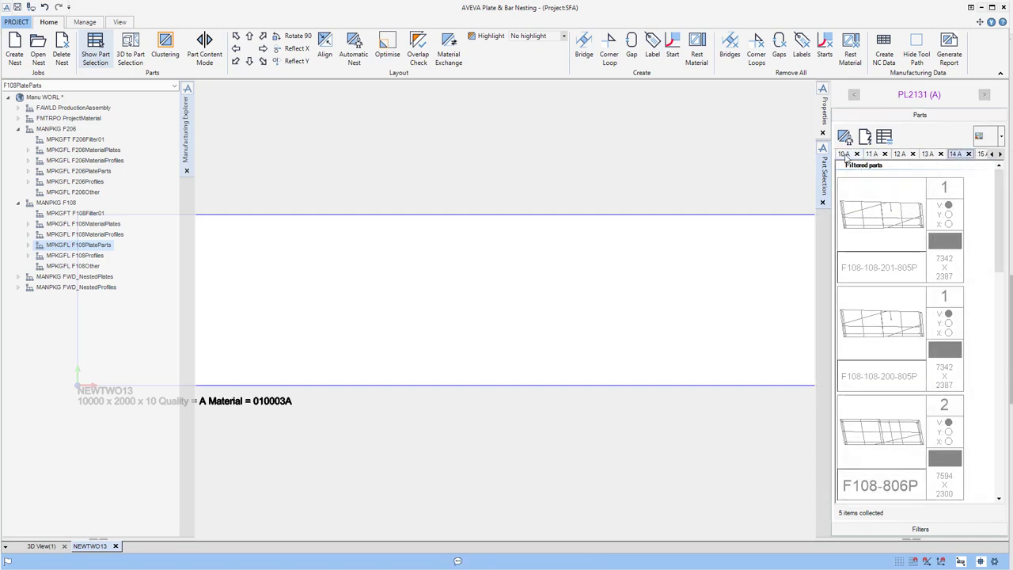
{"action": "left_click", "coordinate": [845, 155]}
{"action": "mouse_move", "coordinate": [999, 176]}
{"action": "left_mouse_down"}
{"action": "mouse_move", "coordinate": [998, 221]}
{"action": "mouse_move", "coordinate": [998, 181]}
{"action": "left_mouse_up"}
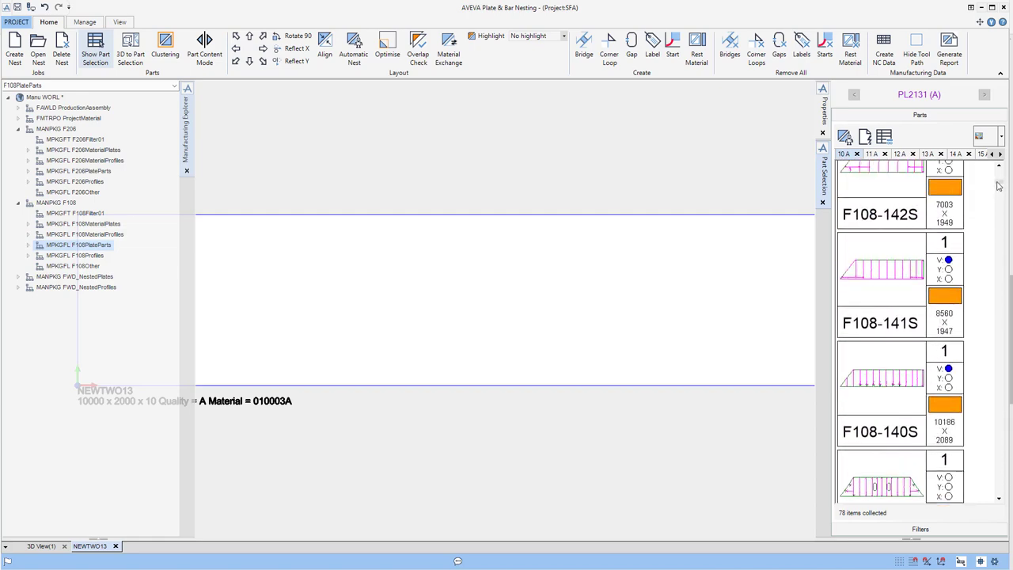
{"action": "left_click", "coordinate": [958, 369]}
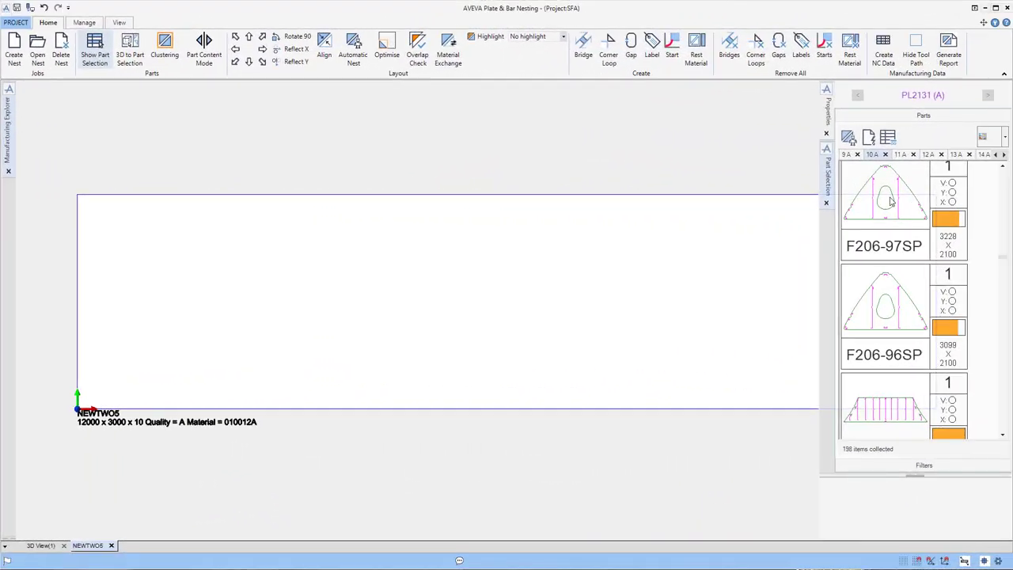
Place parts F206-97SP and F206-96SP on the NEWTWO5 raw plate and move F206-96SP to free space away from F206-97SP
{"action": "left_click_drag", "start_coordinate": [884, 198], "coordinate": [577, 266]}
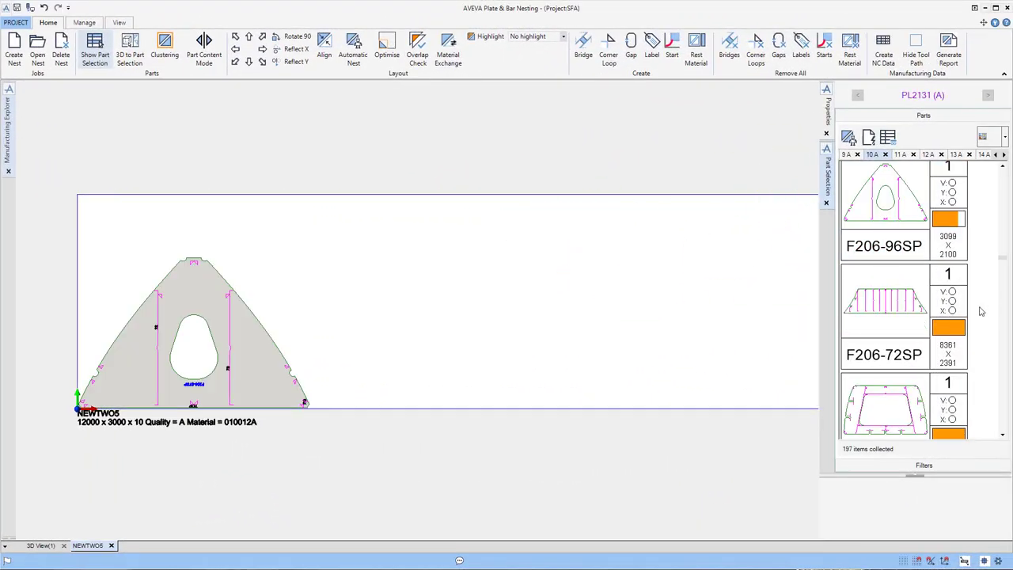
{"action": "left_click_drag", "start_coordinate": [901, 206], "coordinate": [594, 271]}
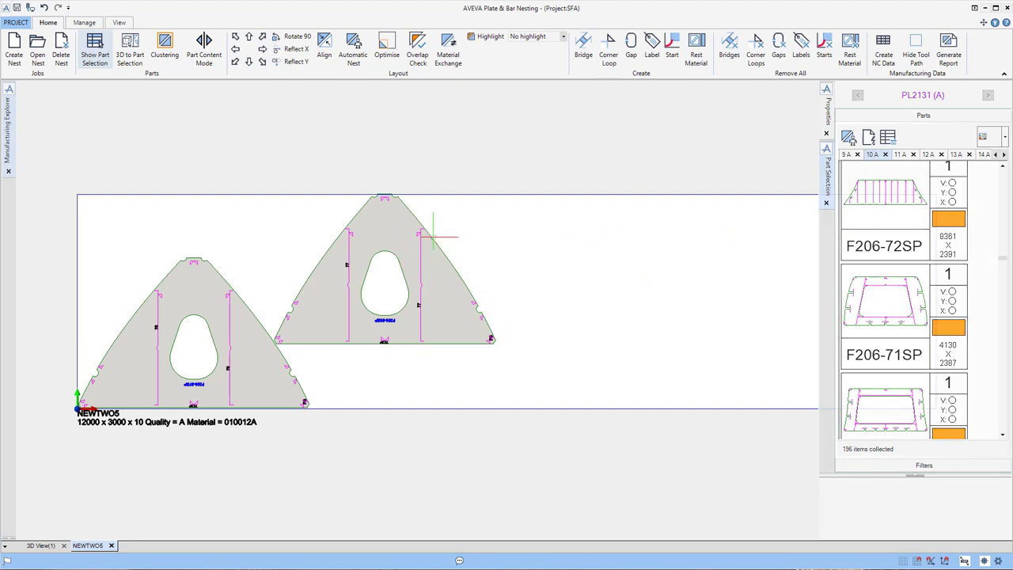
{"action": "left_click", "coordinate": [384, 270]}
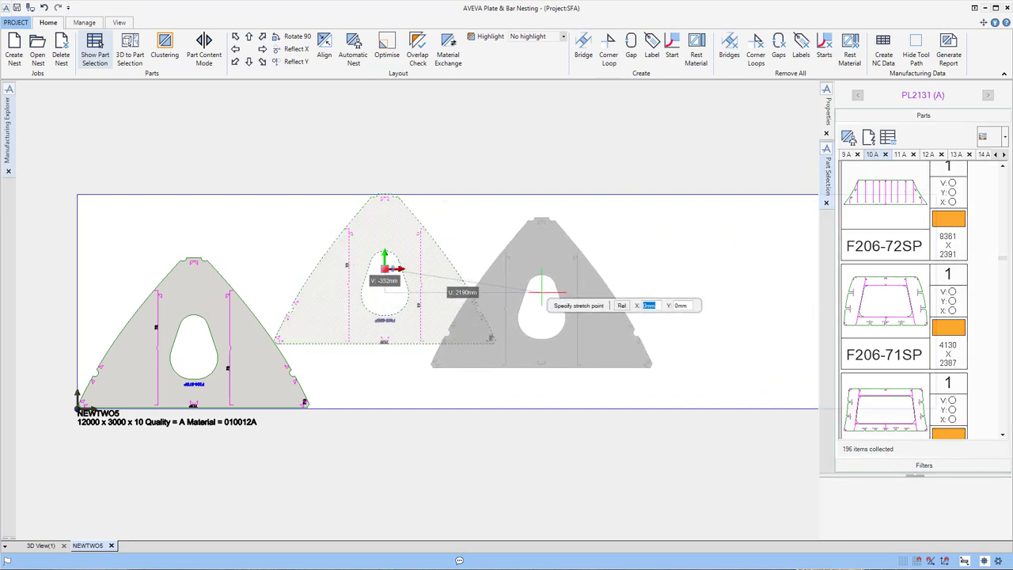
{"action": "left_click", "coordinate": [527, 292]}
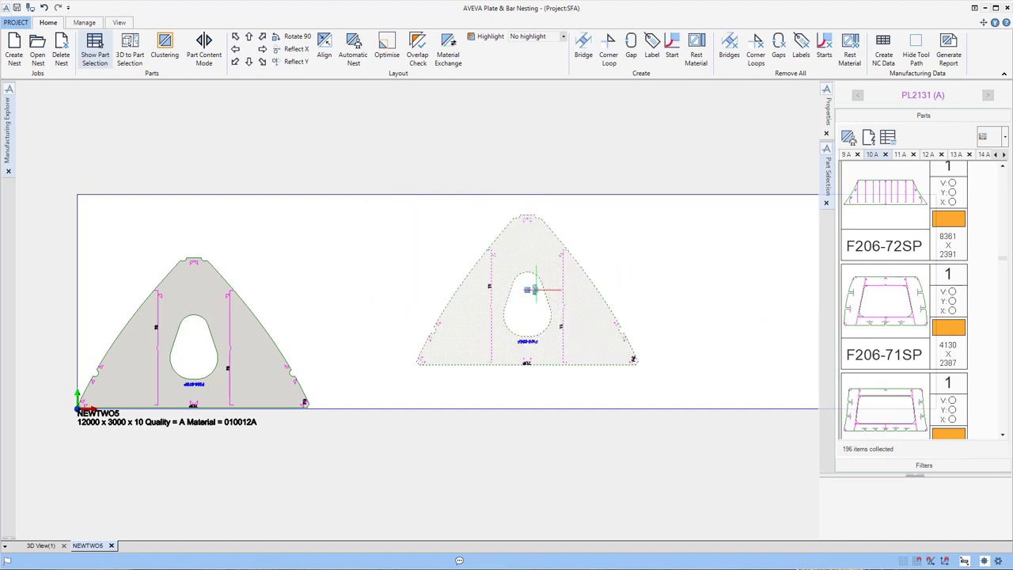
Rotate F206-96SP by 180 degrees and bump it against the plate's lower edge and part F206-97SP
{"action": "left_click", "coordinate": [532, 290]}
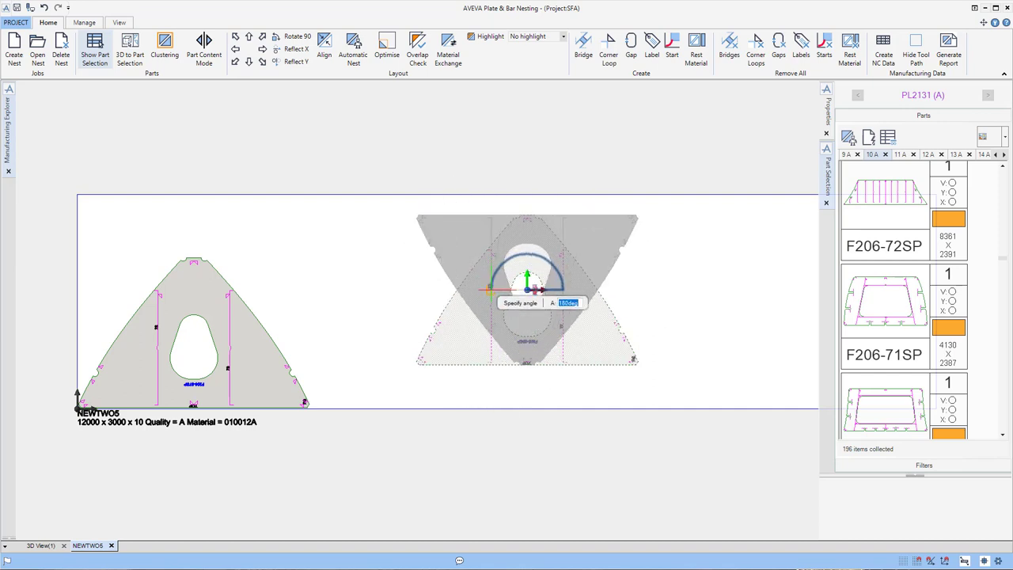
{"action": "left_click", "coordinate": [490, 290]}
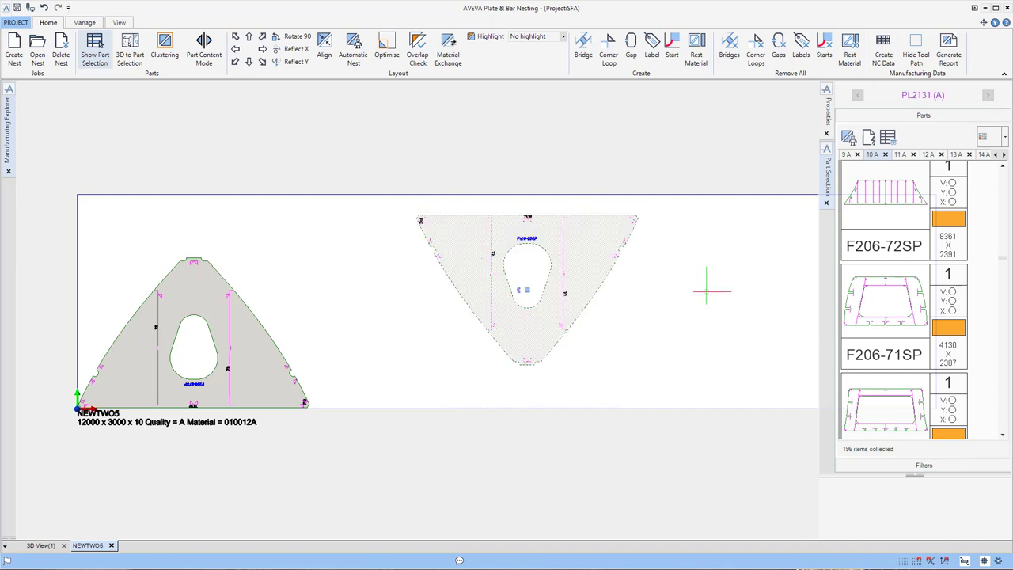
{"action": "left_click", "coordinate": [249, 62]}
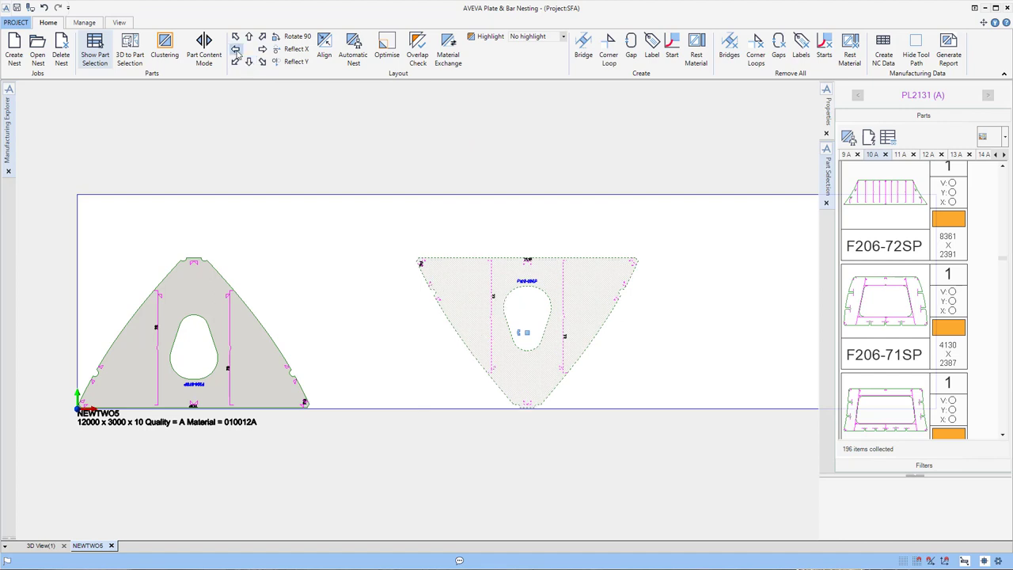
{"action": "left_click", "coordinate": [235, 49]}
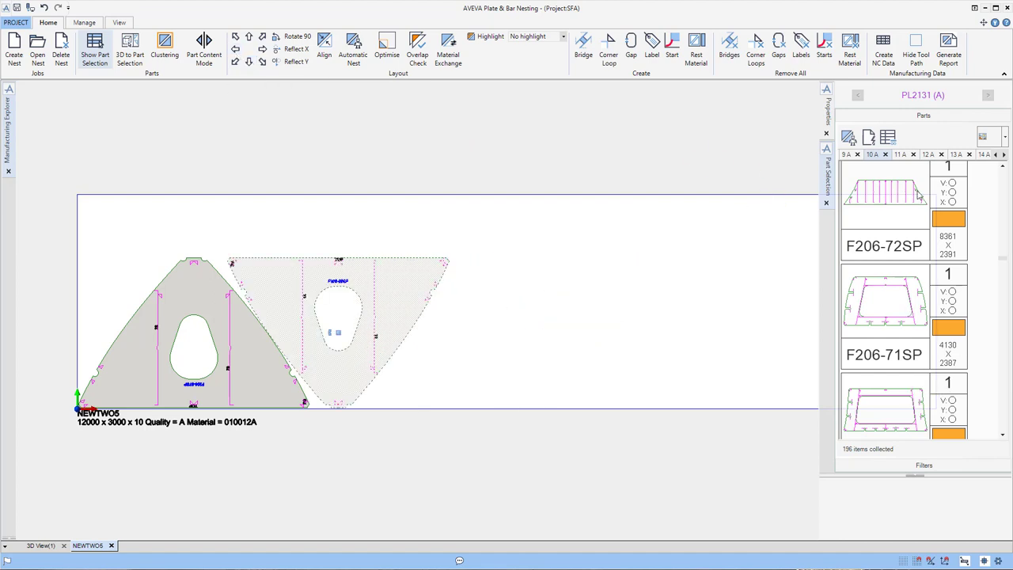
Find part F206-45SP among the 10 A parts and place it on the raw plate beside F206-96SP
{"action": "scroll", "coordinate": [1002, 262], "scroll_direction": "down", "scroll_amount": 10}
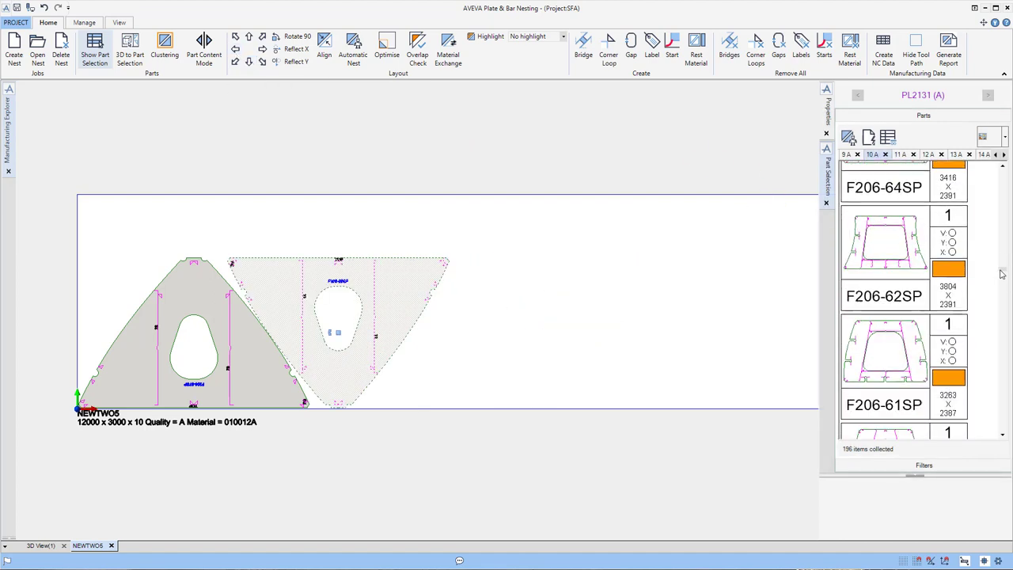
{"action": "left_click", "coordinate": [886, 218]}
{"action": "left_click_drag", "start_coordinate": [883, 213], "coordinate": [646, 289]}
{"action": "left_click_drag", "start_coordinate": [909, 232], "coordinate": [1009, 254]}
{"action": "scroll", "coordinate": [1003, 277], "scroll_direction": "down", "scroll_amount": 5}
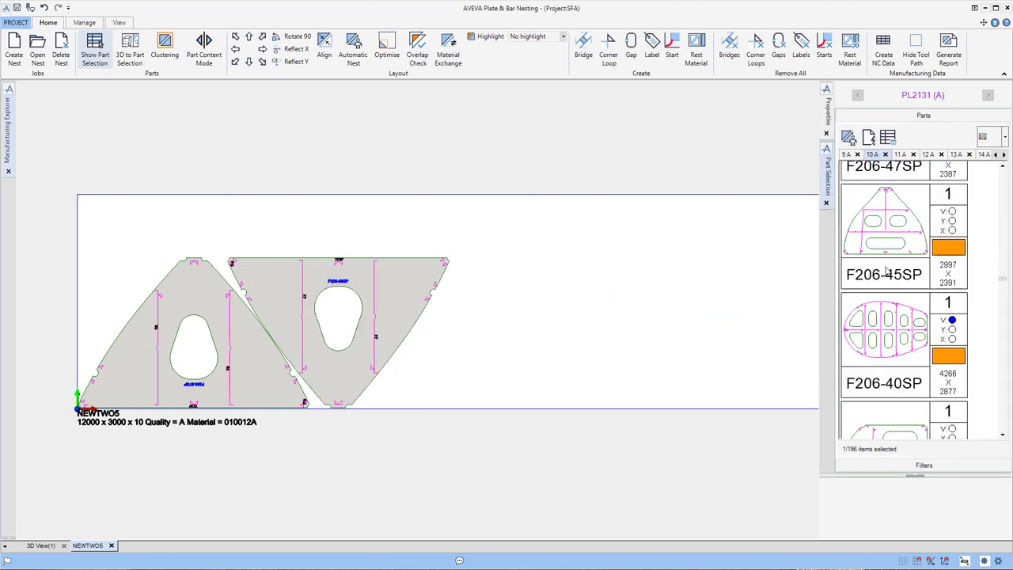
{"action": "left_click_drag", "start_coordinate": [889, 265], "coordinate": [641, 291]}
{"action": "left_click", "coordinate": [907, 249]}
Fill the remaining area of the NEWTWO5 plate with parts using Automatic Nest and accept the previewed layout
{"action": "scroll", "coordinate": [420, 262], "scroll_direction": "down", "scroll_amount": 2}
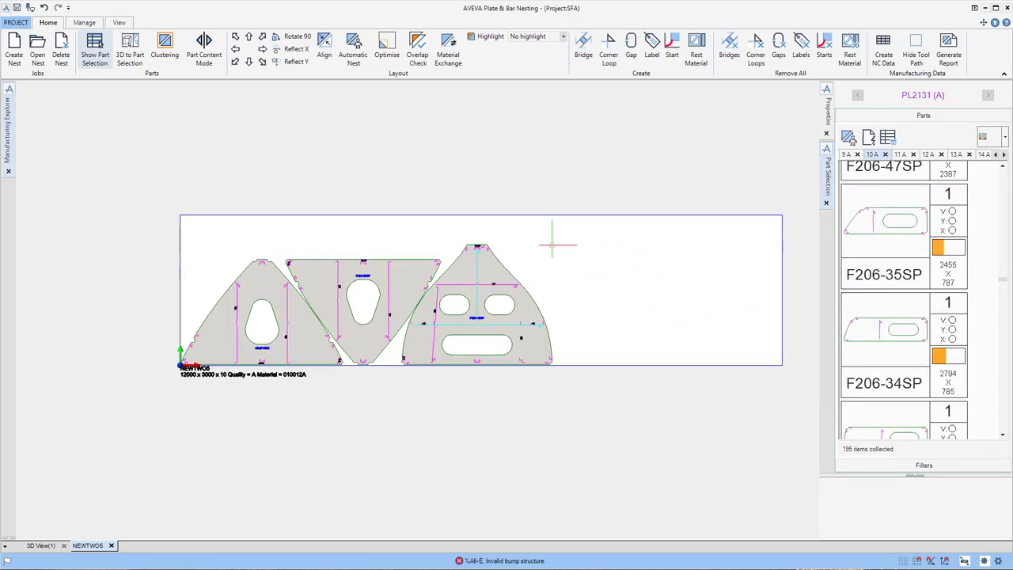
{"action": "middle_click_drag", "start_coordinate": [618, 260], "coordinate": [582, 271]}
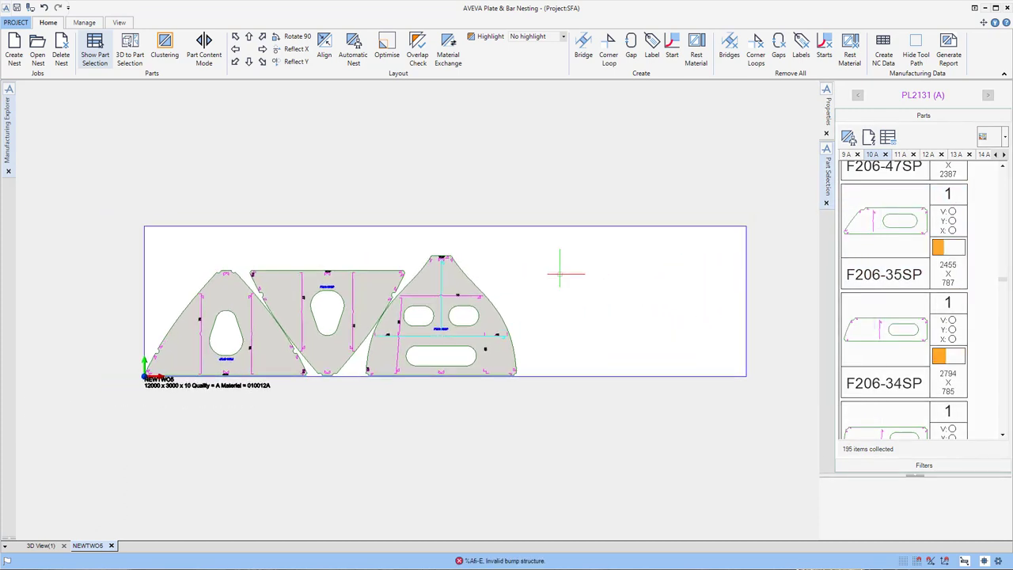
{"action": "left_click", "coordinate": [353, 49]}
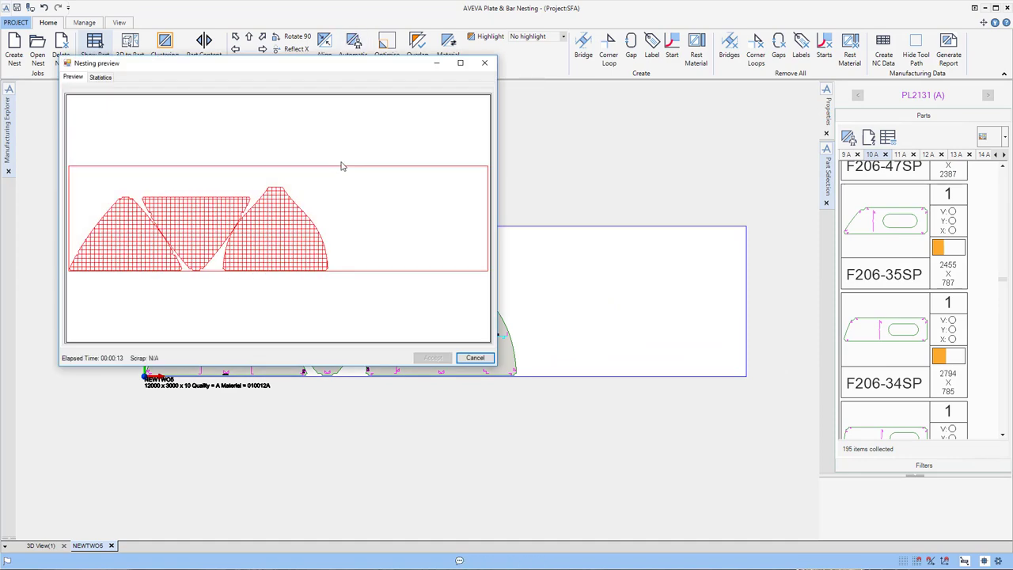
{"action": "left_click", "coordinate": [429, 358]}
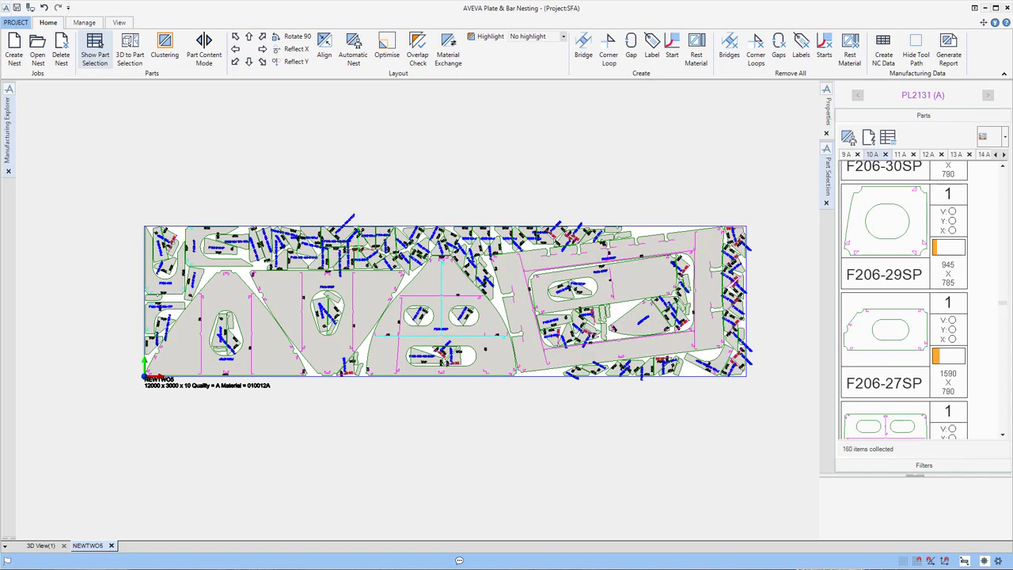
{"action": "scroll", "coordinate": [526, 231], "scroll_direction": "up", "scroll_amount": 6}
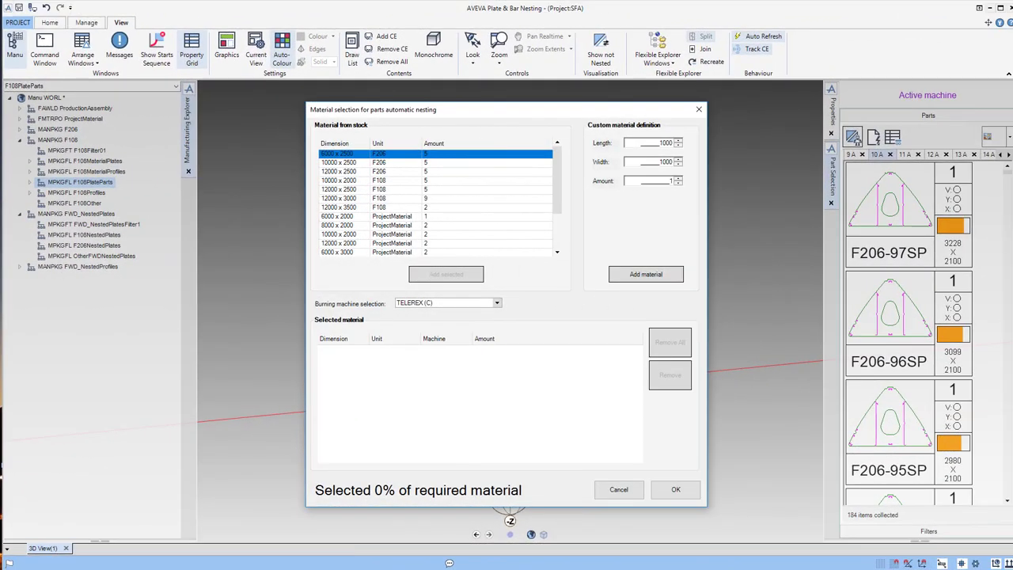
Add nine 12000 x 3000 F108 stock plates for burning machine PL2131 (A) and run the automatic nesting
{"action": "left_click", "coordinate": [434, 198]}
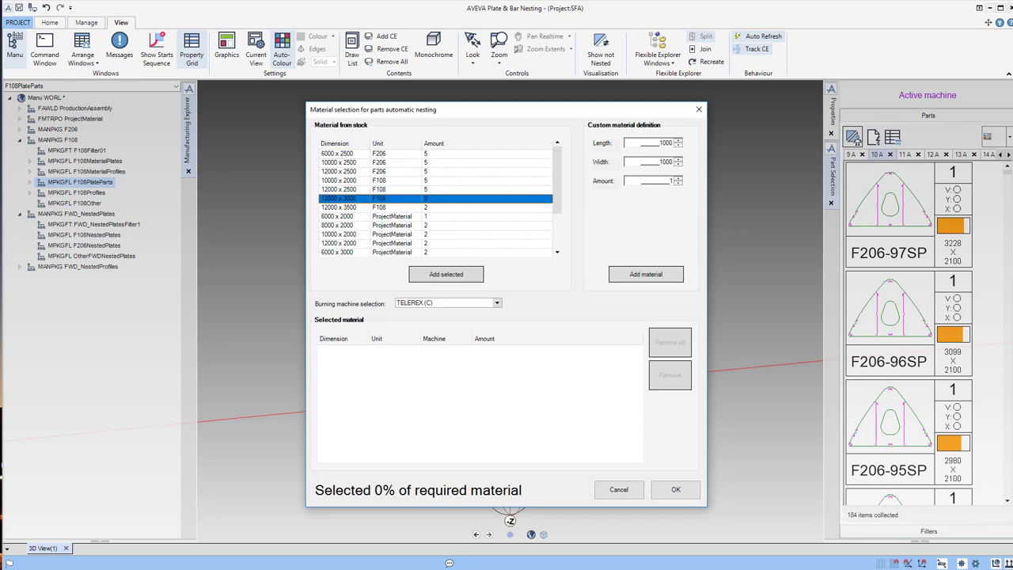
{"action": "left_click", "coordinate": [497, 302]}
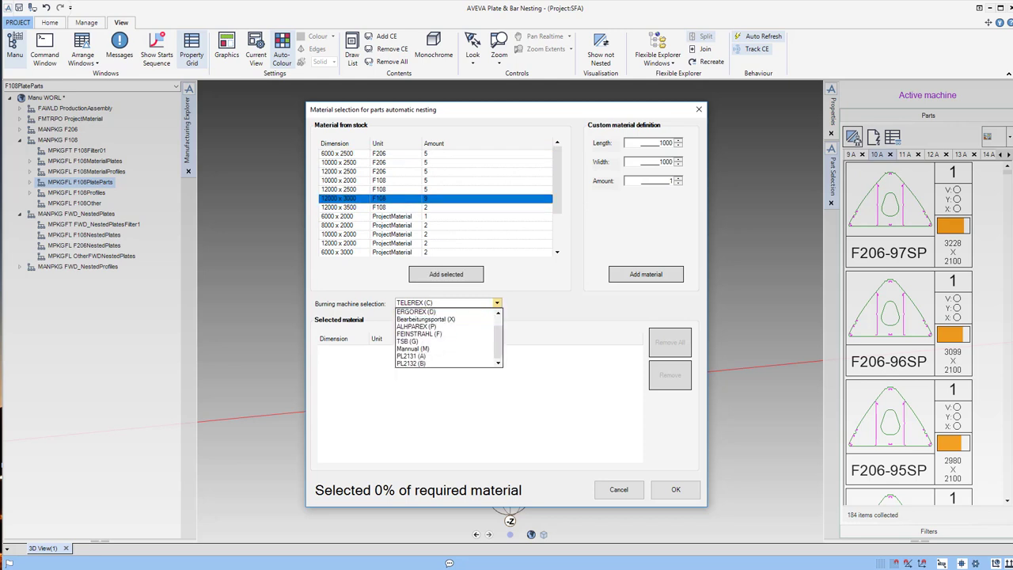
{"action": "left_click", "coordinate": [419, 356]}
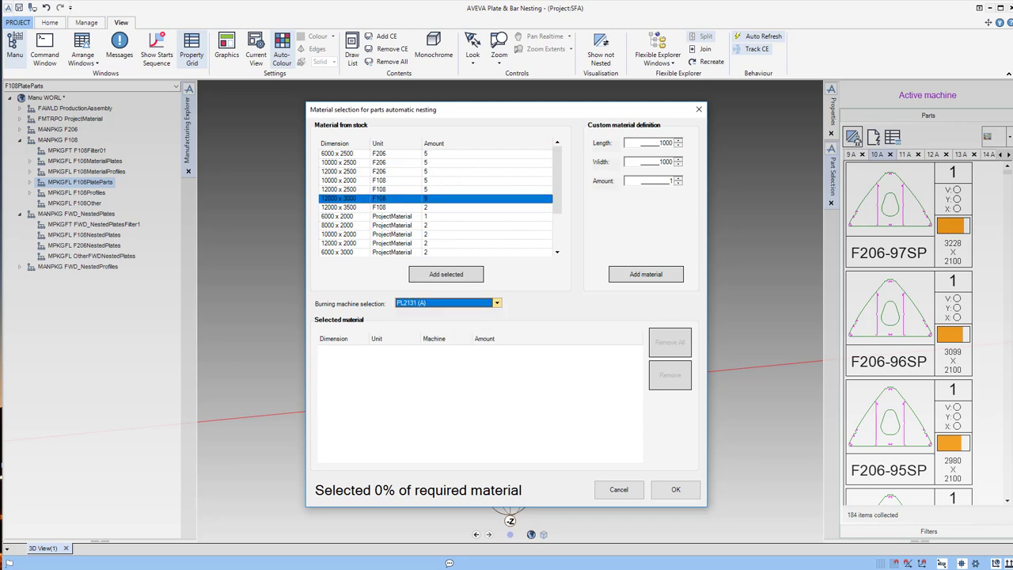
{"action": "left_click", "coordinate": [445, 274]}
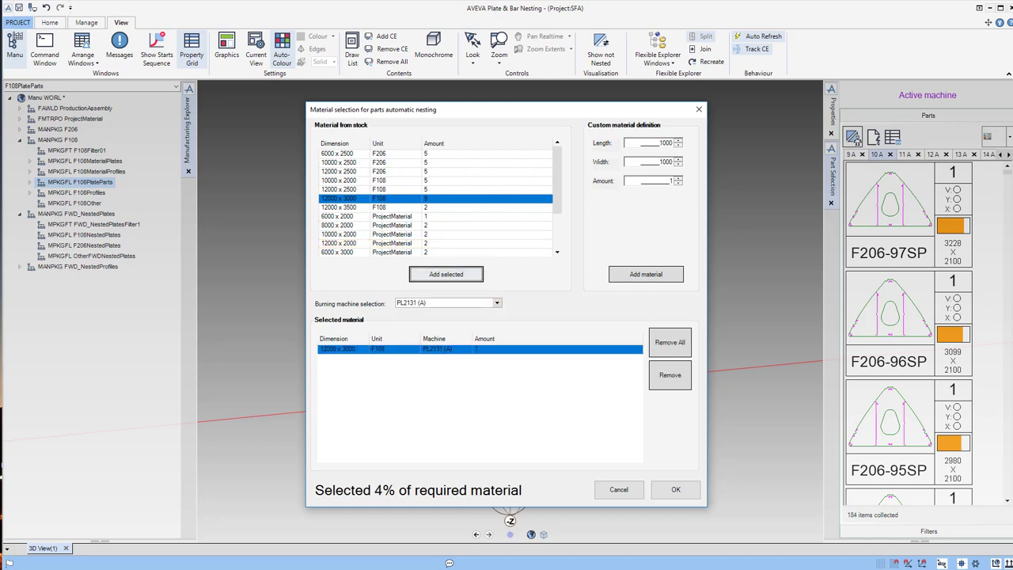
{"action": "left_click", "coordinate": [446, 274]}
{"action": "left_click", "coordinate": [446, 273]}
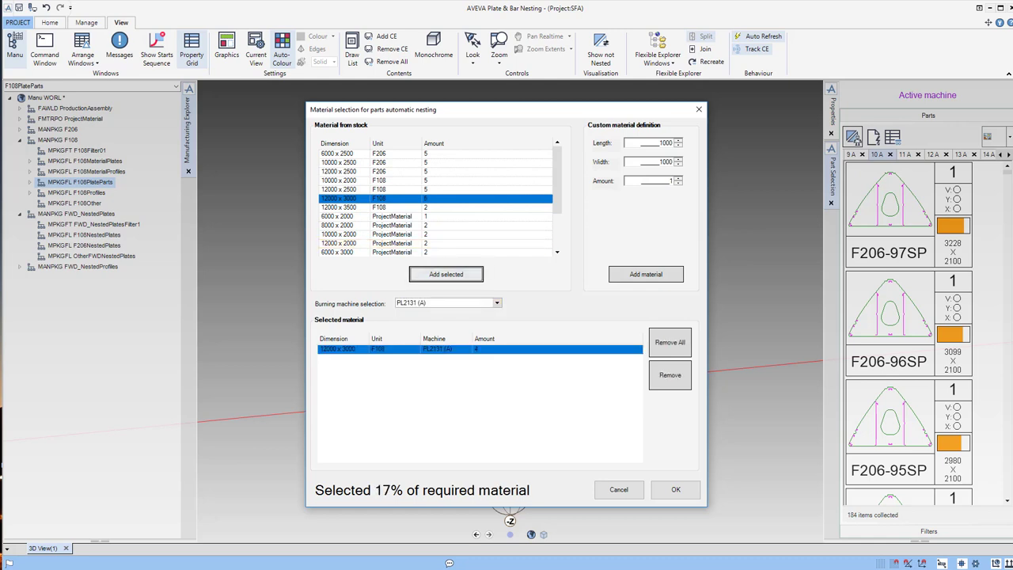
{"action": "key", "text": "space"}
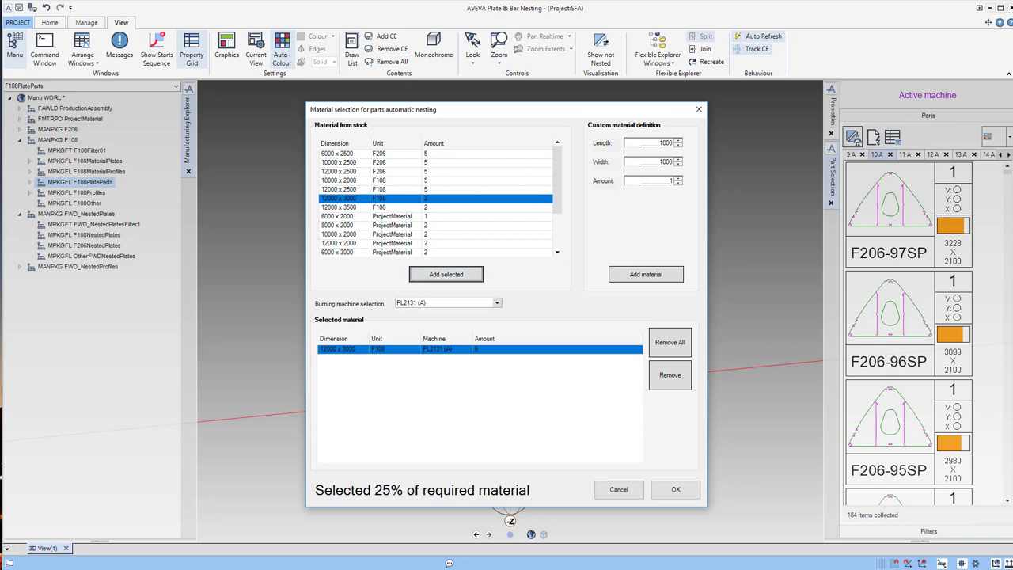
{"action": "key", "text": "space"}
{"action": "key", "text": "space"}
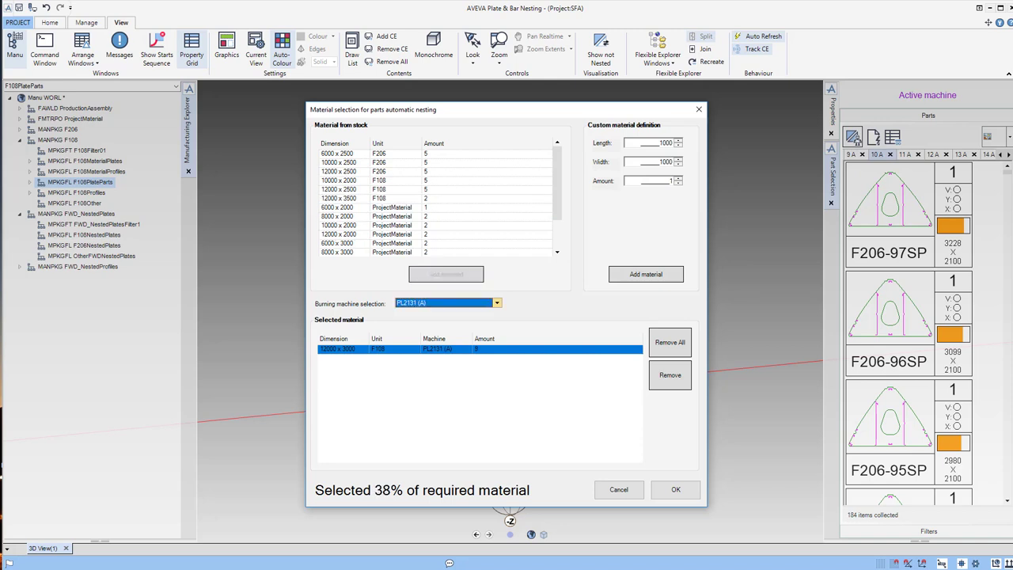
{"action": "key", "text": "Return"}
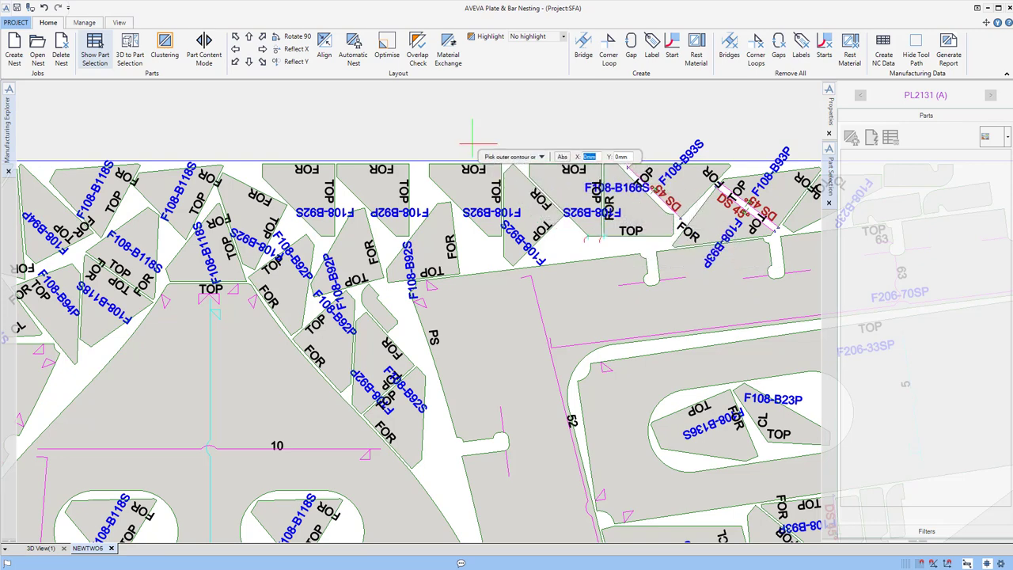
Create all burning, marking and label starts on the NEWTWO5 nest in one go and view the whole plate
{"action": "key", "text": "Down"}
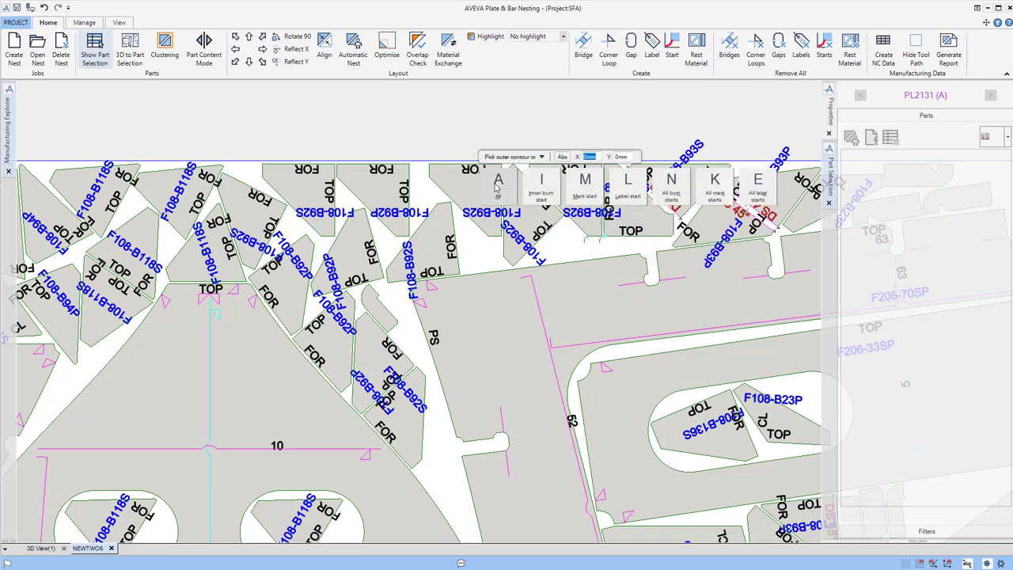
{"action": "left_click", "coordinate": [513, 198]}
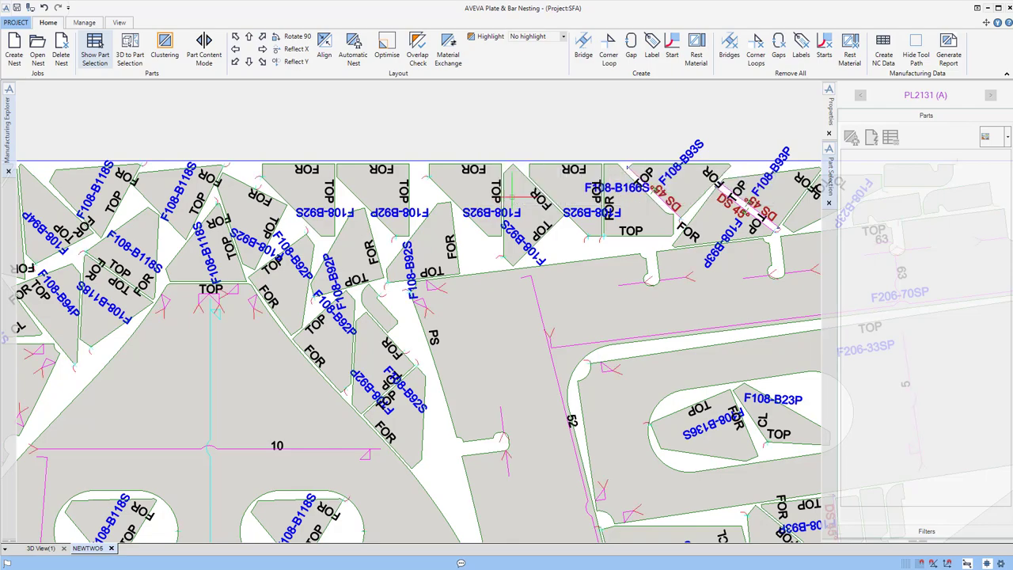
{"action": "scroll", "coordinate": [461, 135], "scroll_direction": "down", "scroll_amount": 7}
{"action": "scroll", "coordinate": [528, 182], "scroll_direction": "up", "scroll_amount": 2}
{"action": "middle_click_drag", "start_coordinate": [540, 183], "coordinate": [583, 236]}
{"action": "scroll", "coordinate": [582, 237], "scroll_direction": "up", "scroll_amount": 1}
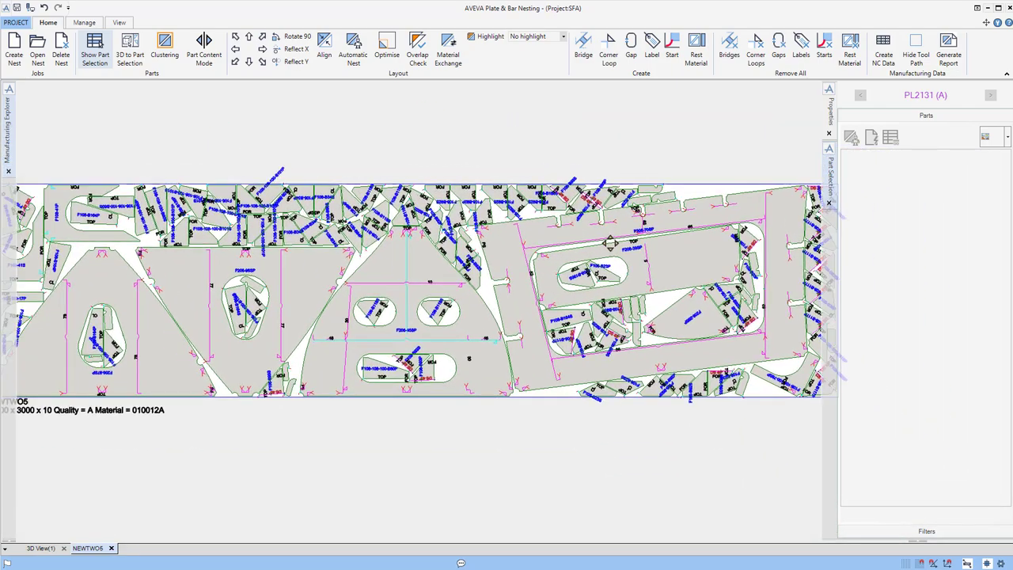
Create the NC data for the NEWTWO5 nest and generate its nesting report
{"action": "left_click", "coordinate": [883, 57]}
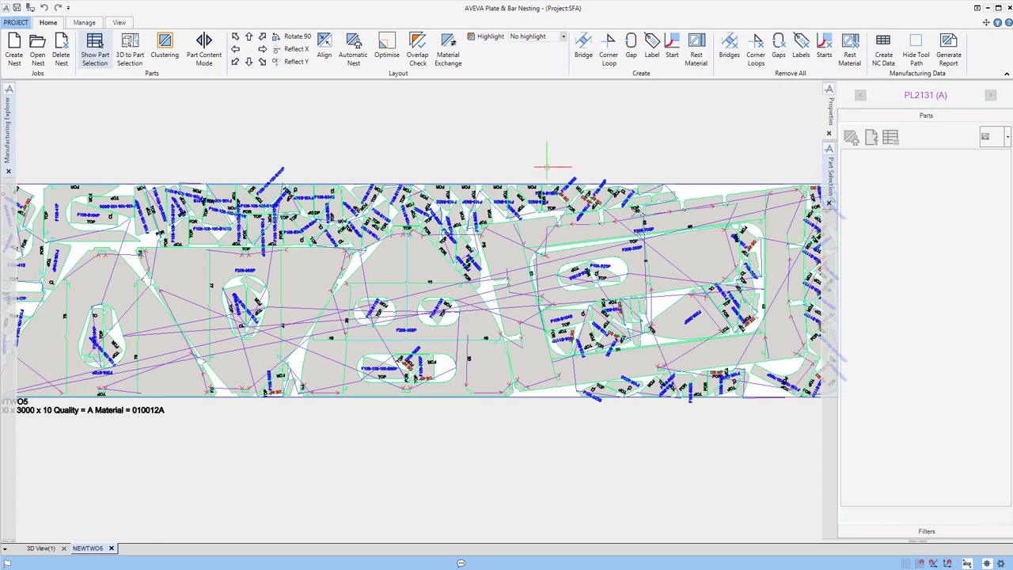
{"action": "left_click", "coordinate": [948, 56]}
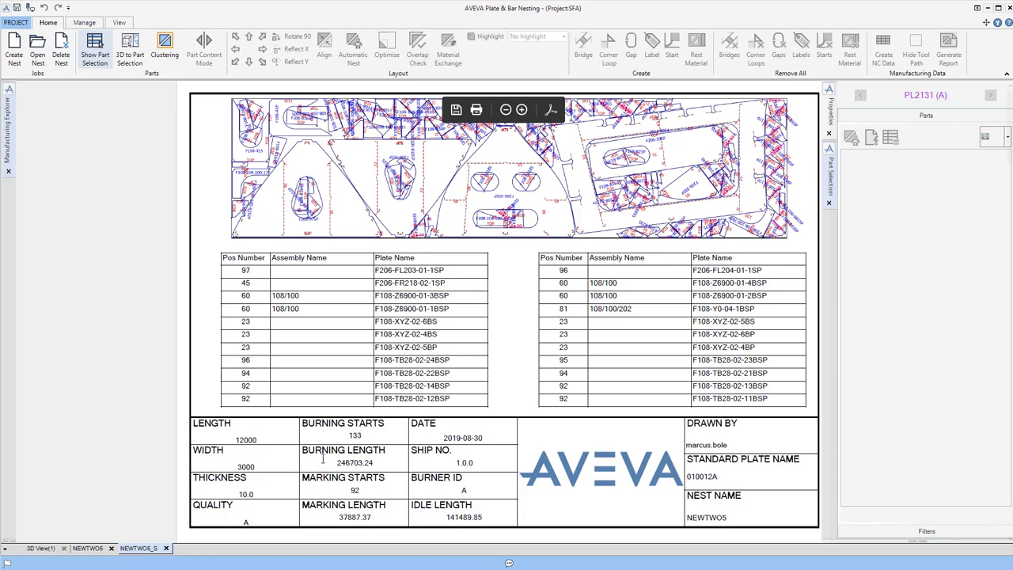
{"action": "scroll", "coordinate": [480, 362], "scroll_direction": "down", "scroll_amount": 3}
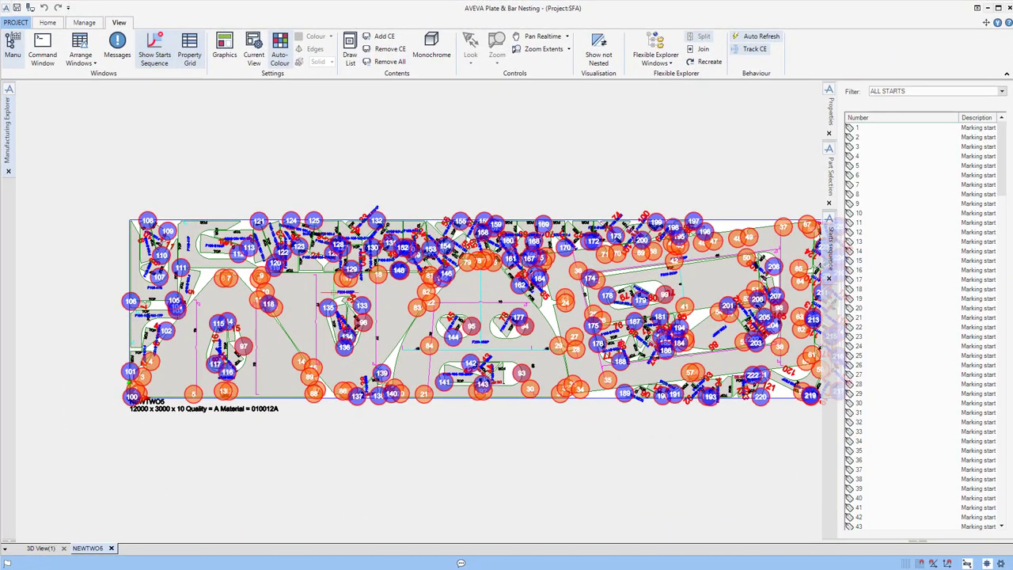
Review the starts sequence of the NEWTWO5 nest by locating several listed marking starts on the plate
{"action": "middle_click_drag", "start_coordinate": [375, 290], "coordinate": [313, 279]}
{"action": "left_click", "coordinate": [902, 213]}
{"action": "left_click", "coordinate": [903, 289]}
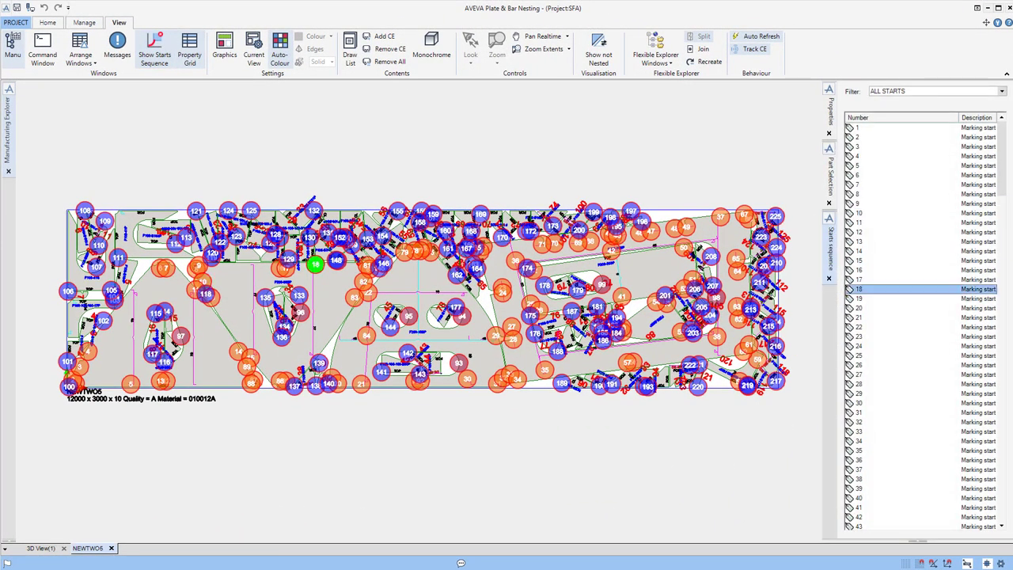
{"action": "left_click", "coordinate": [902, 336]}
{"action": "left_click", "coordinate": [902, 175]}
{"action": "left_click_drag", "start_coordinate": [1001, 159], "coordinate": [1001, 267]}
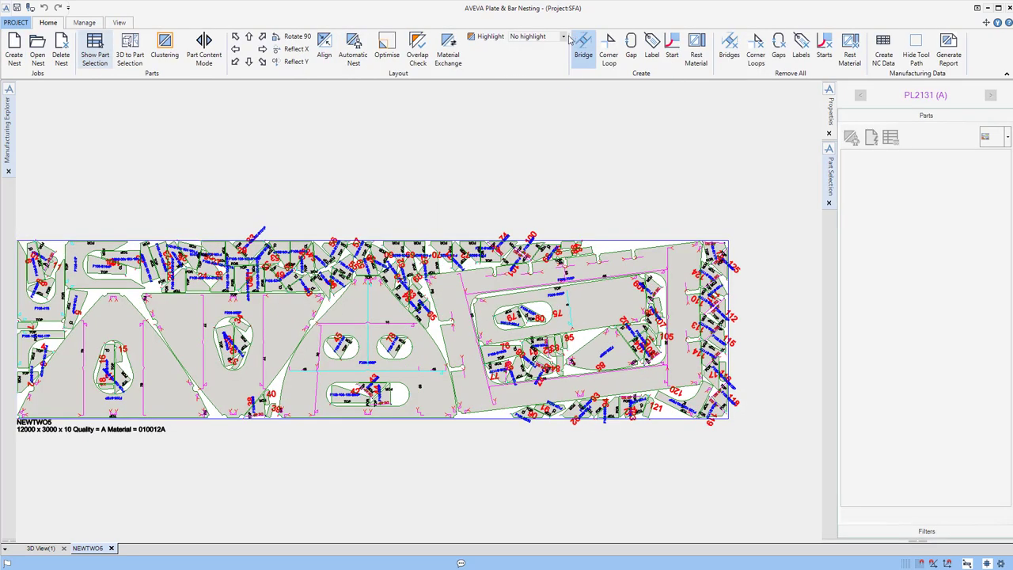
Highlight the nested parts by assembly level, by part name and by overlapping parts, one mode after another
{"action": "left_click", "coordinate": [563, 37]}
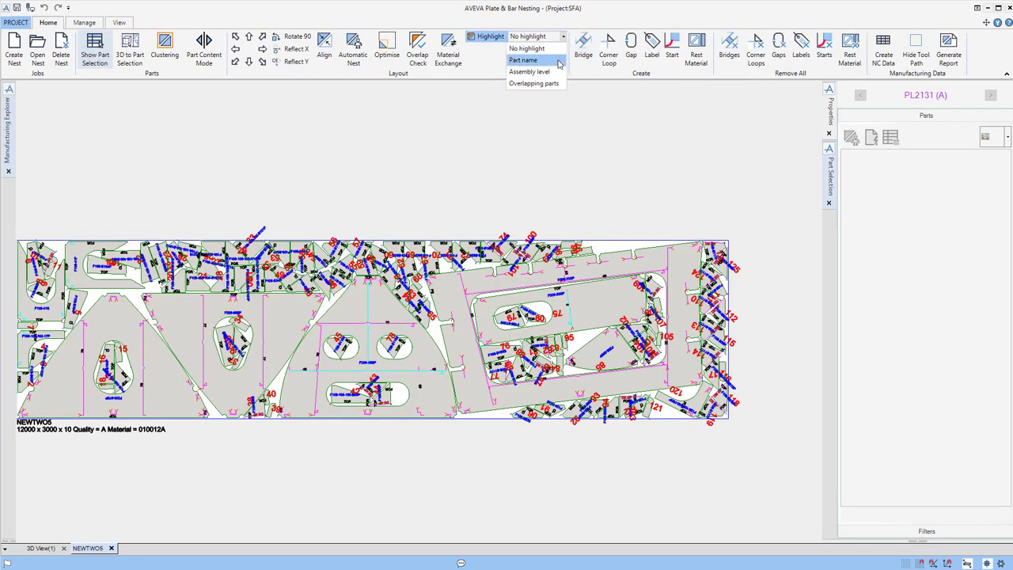
{"action": "left_click", "coordinate": [546, 71]}
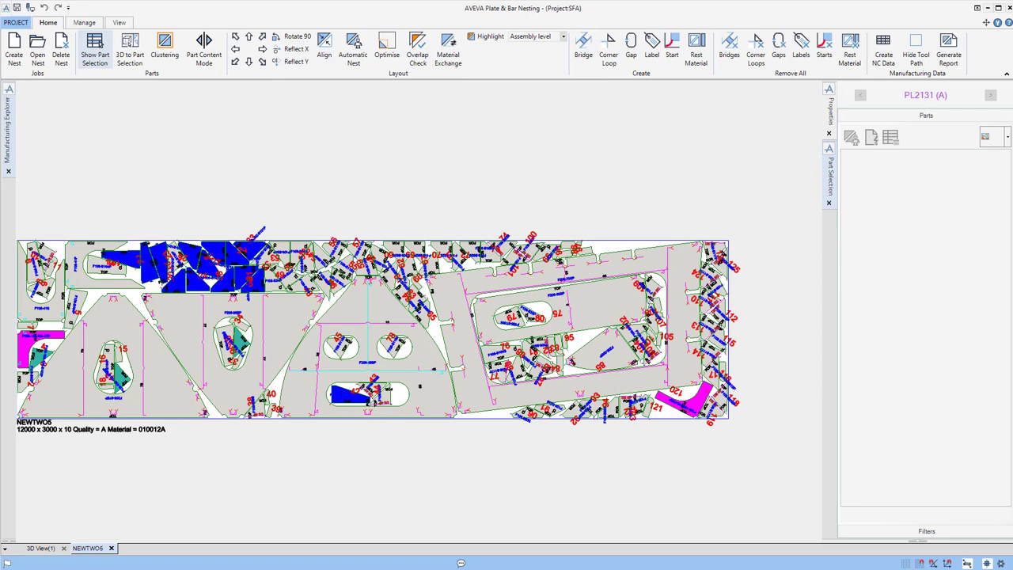
{"action": "left_click", "coordinate": [562, 36]}
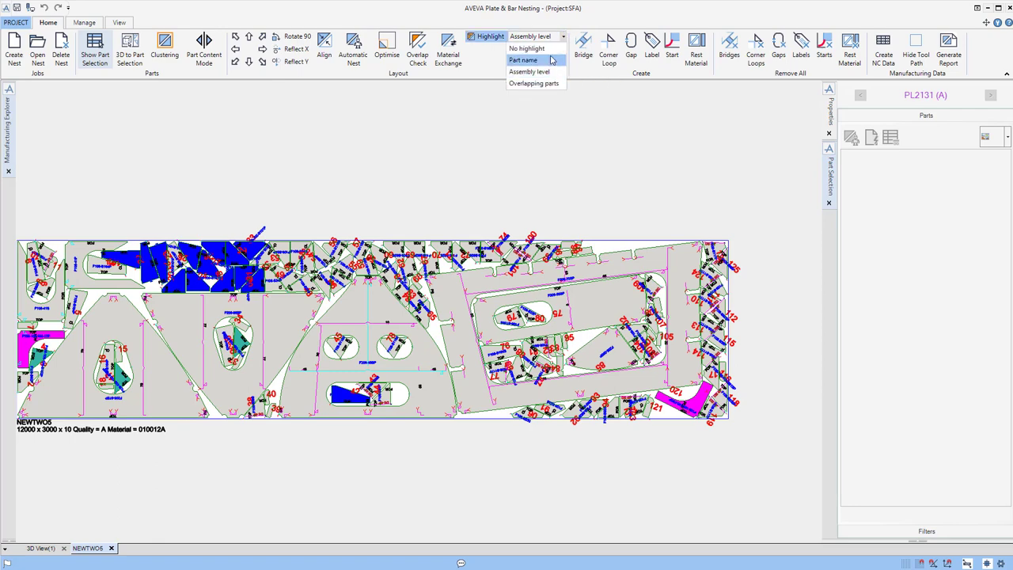
{"action": "left_click", "coordinate": [551, 60]}
{"action": "left_click", "coordinate": [562, 37]}
{"action": "left_click", "coordinate": [532, 83]}
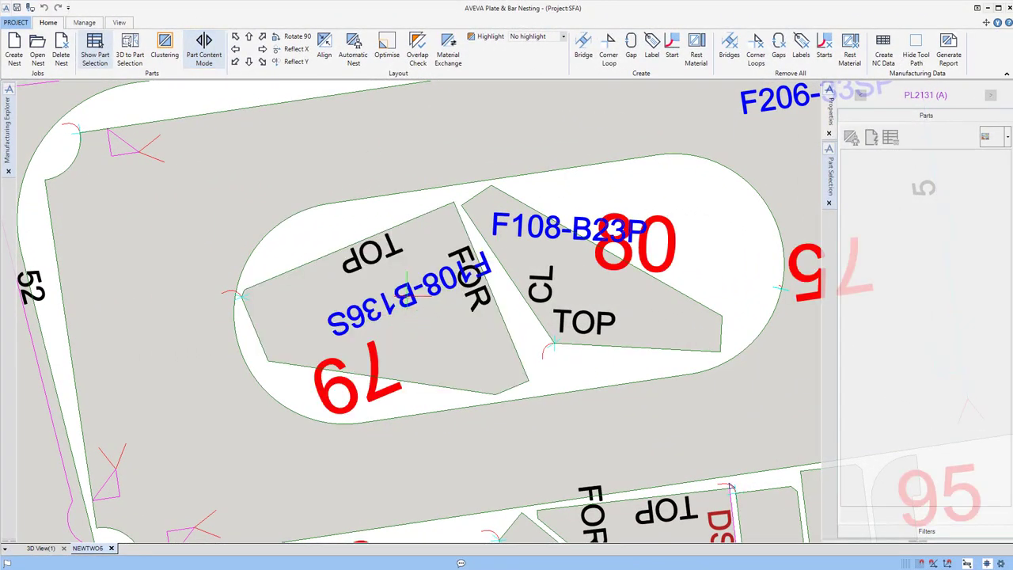
Move the F108-B136S label to the lower edge of its part, rotate it along that edge, and pick up part number 79
{"action": "left_click", "coordinate": [409, 279]}
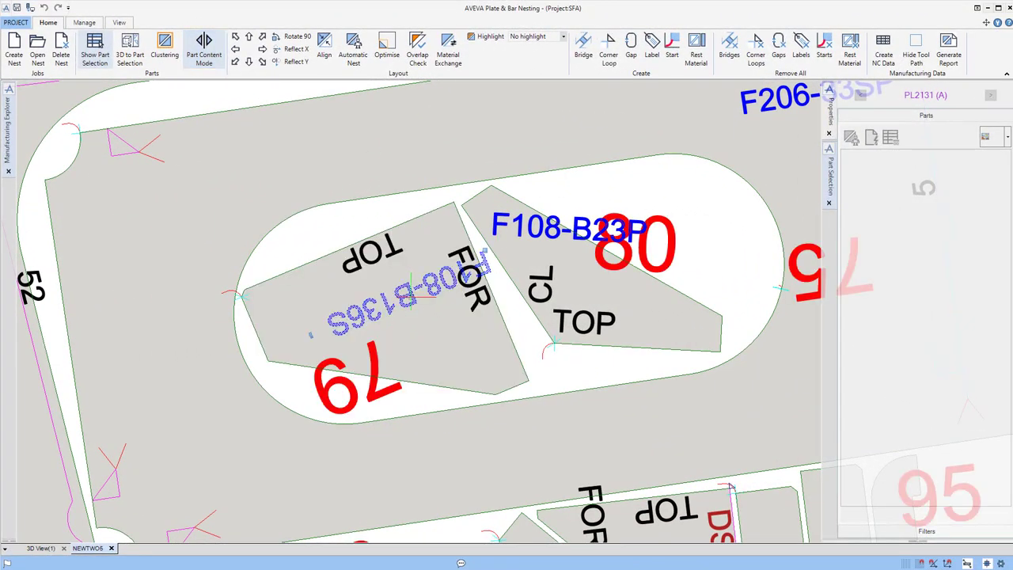
{"action": "left_click", "coordinate": [485, 250]}
{"action": "left_click", "coordinate": [475, 321]}
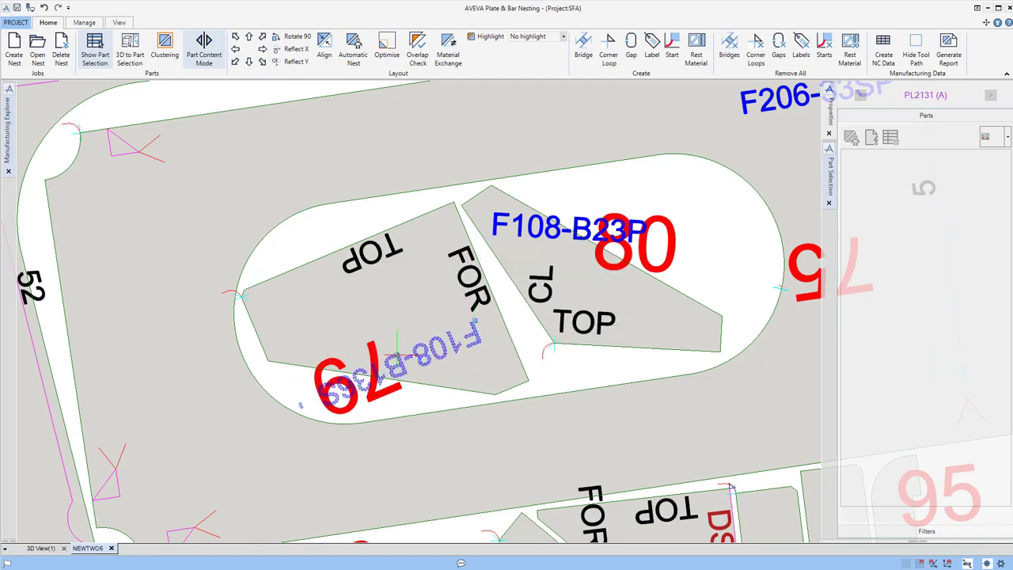
{"action": "left_click", "coordinate": [301, 405]}
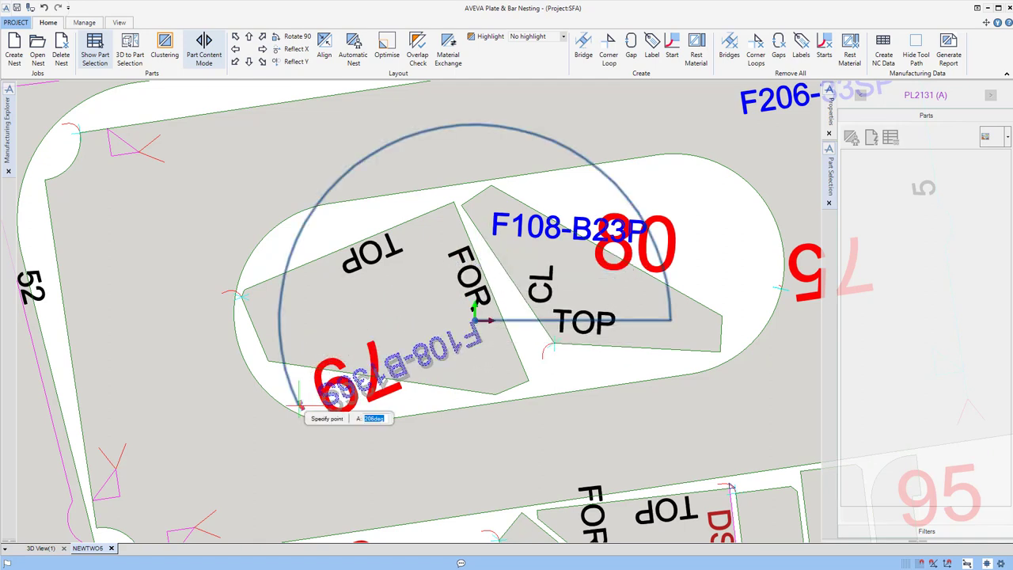
{"action": "left_click", "coordinate": [294, 288]}
{"action": "left_click", "coordinate": [474, 320]}
{"action": "left_click", "coordinate": [472, 363]}
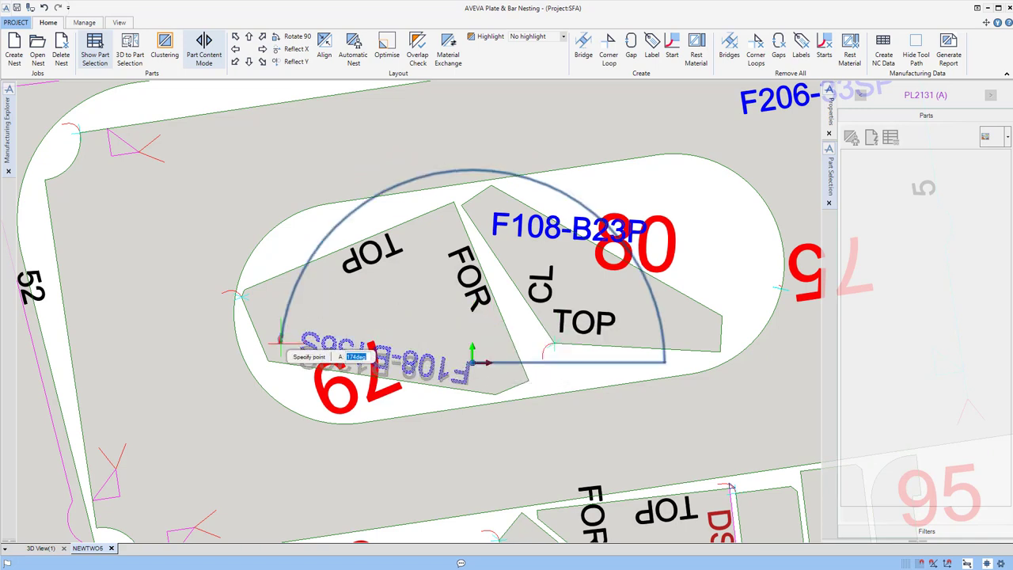
{"action": "left_click", "coordinate": [278, 353]}
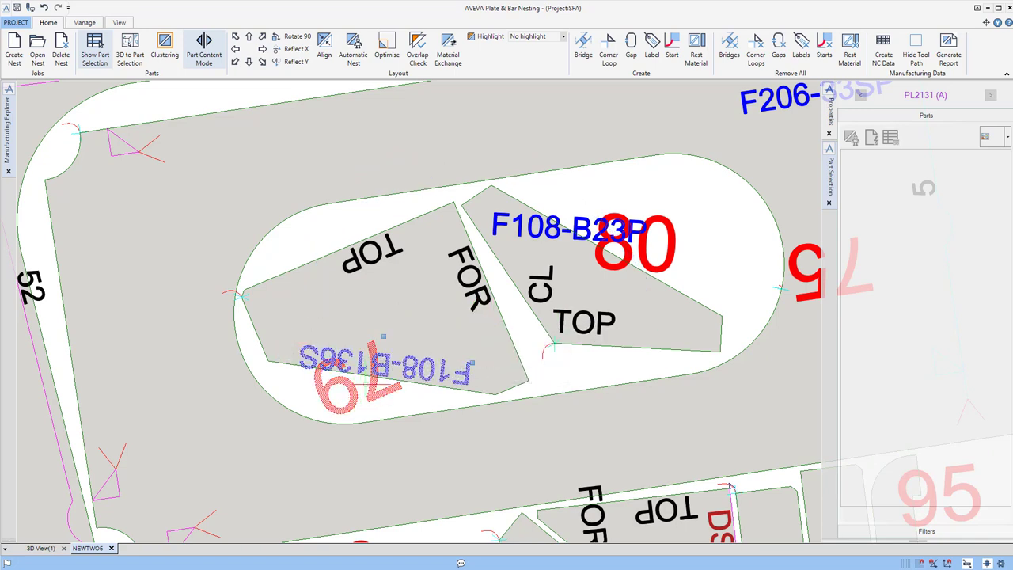
{"action": "left_click", "coordinate": [383, 335]}
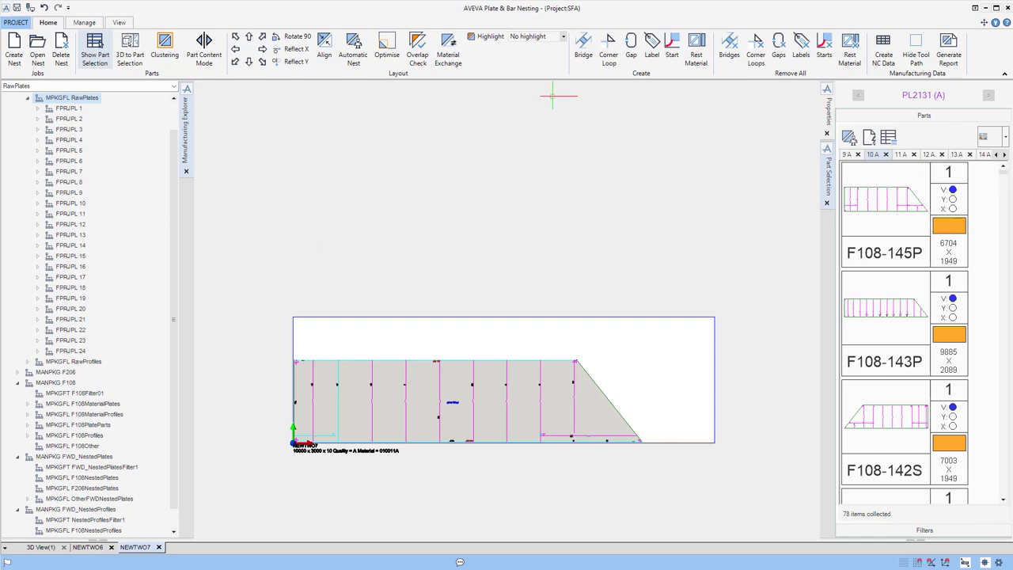
Create rest material from the unused area of the NEWTWO7 plate and select its new inventory entry under RawPlates
{"action": "left_click", "coordinate": [697, 44]}
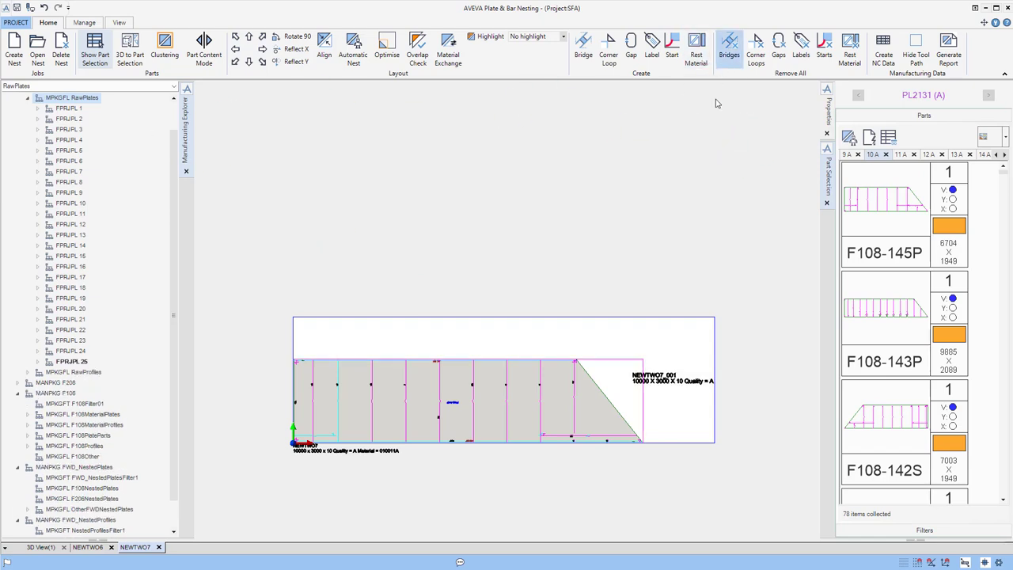
{"action": "left_click", "coordinate": [37, 361]}
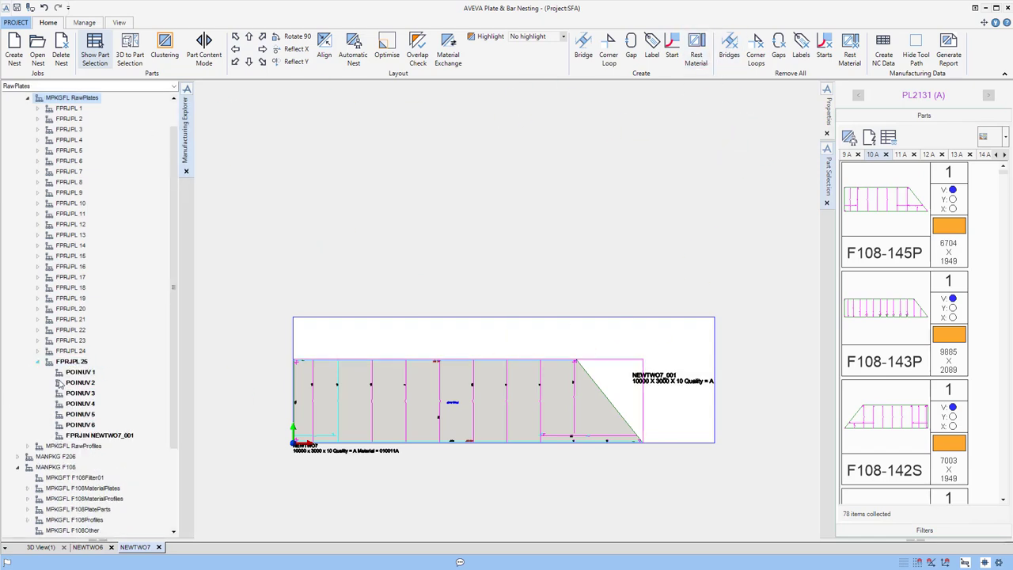
{"action": "left_click", "coordinate": [100, 436]}
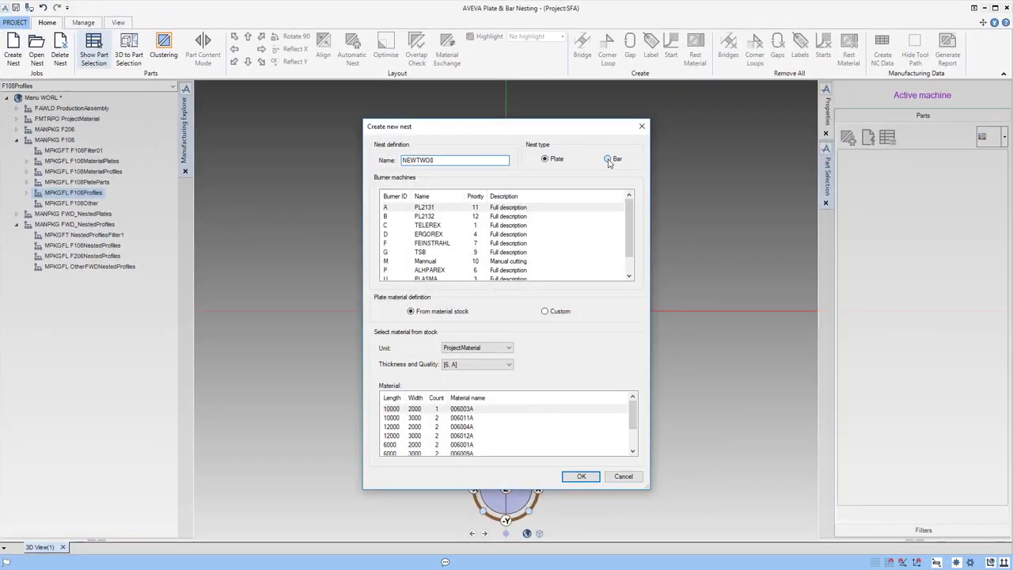
Create the bar nest NEWTWO9 for the Robot machine, using the 220 x 10 stock profile PROF23 from ProjectMaterial
{"action": "left_click", "coordinate": [607, 159]}
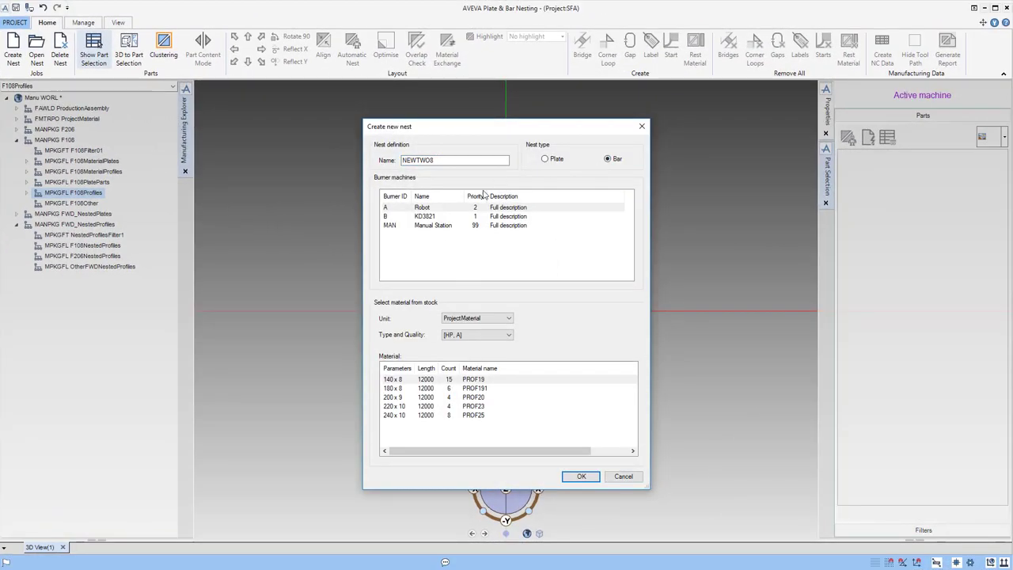
{"action": "left_click", "coordinate": [452, 208]}
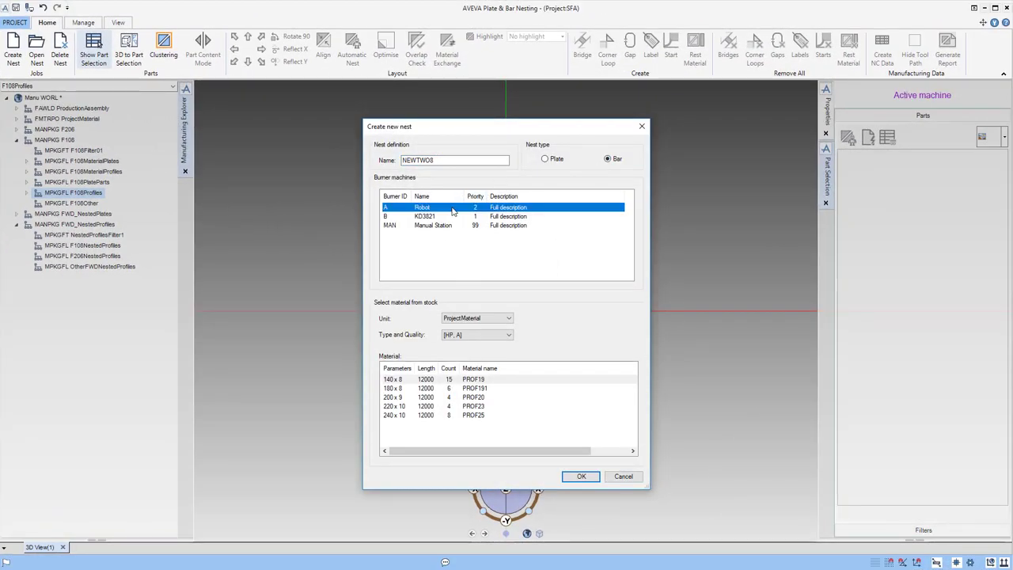
{"action": "left_click", "coordinate": [396, 407]}
{"action": "left_click", "coordinate": [464, 161]}
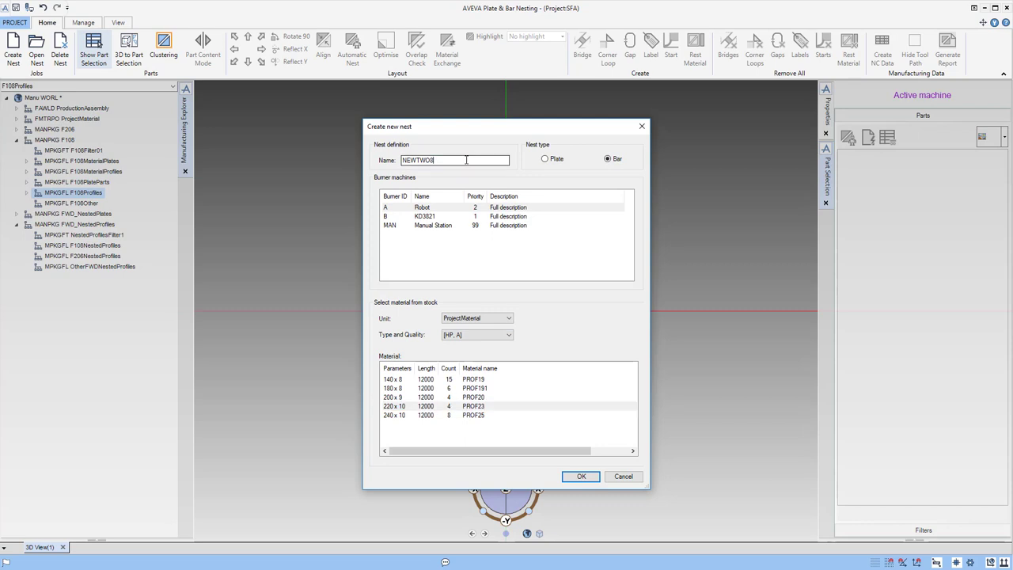
{"action": "left_click", "coordinate": [580, 475]}
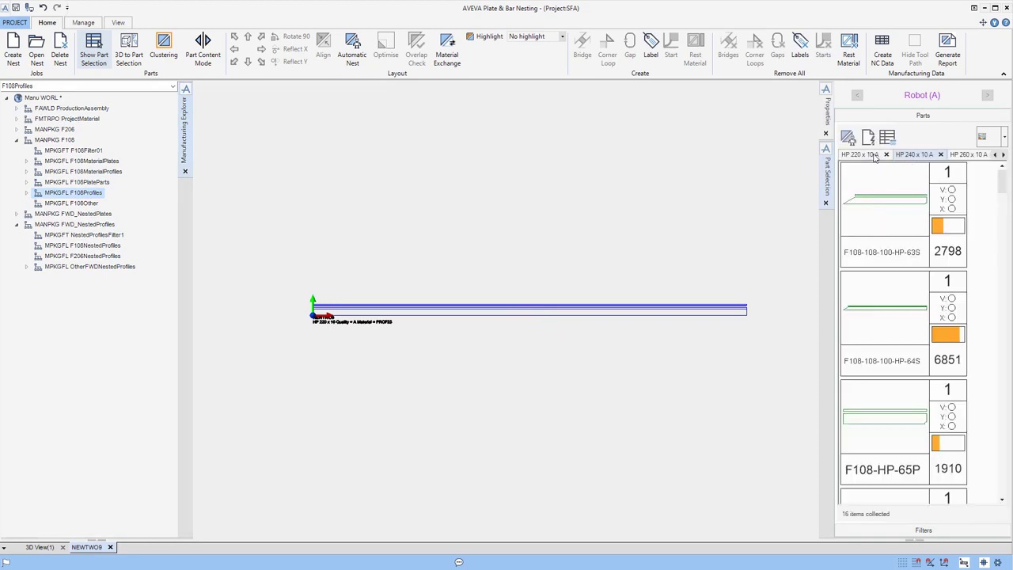
Place three parts from the HP 220 x 10 A group along the NEWTWO9 bar
{"action": "left_click", "coordinate": [870, 155]}
{"action": "left_click_drag", "start_coordinate": [1002, 182], "coordinate": [1001, 273]}
{"action": "left_click_drag", "start_coordinate": [859, 188], "coordinate": [501, 324]}
{"action": "left_click_drag", "start_coordinate": [852, 323], "coordinate": [633, 310]}
{"action": "left_click_drag", "start_coordinate": [859, 252], "coordinate": [732, 309]}
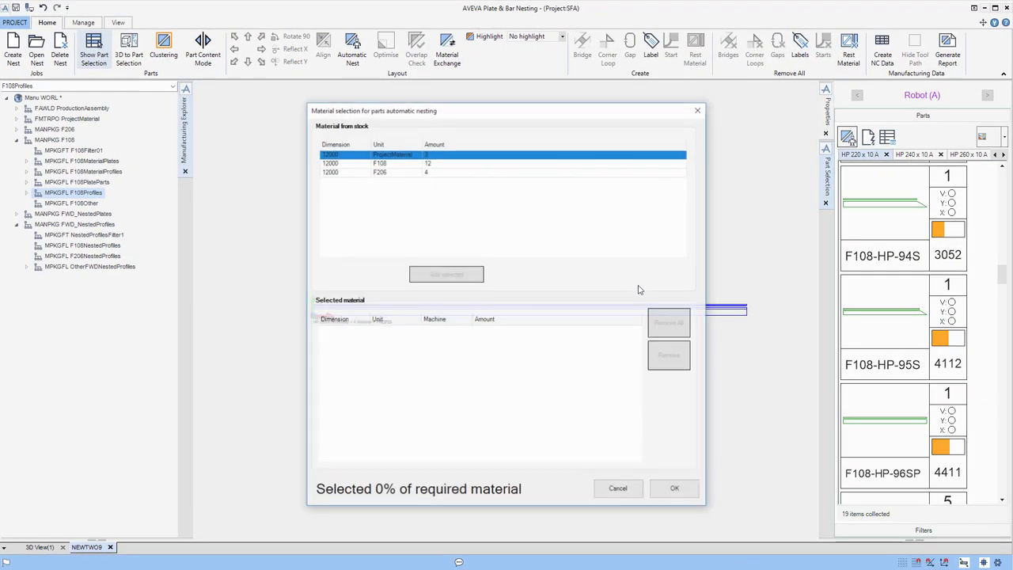
Add twelve 12000 mm bars from the F108 stock and run the automatic nesting of the HP 220 x 10 A parts
{"action": "left_click", "coordinate": [396, 163]}
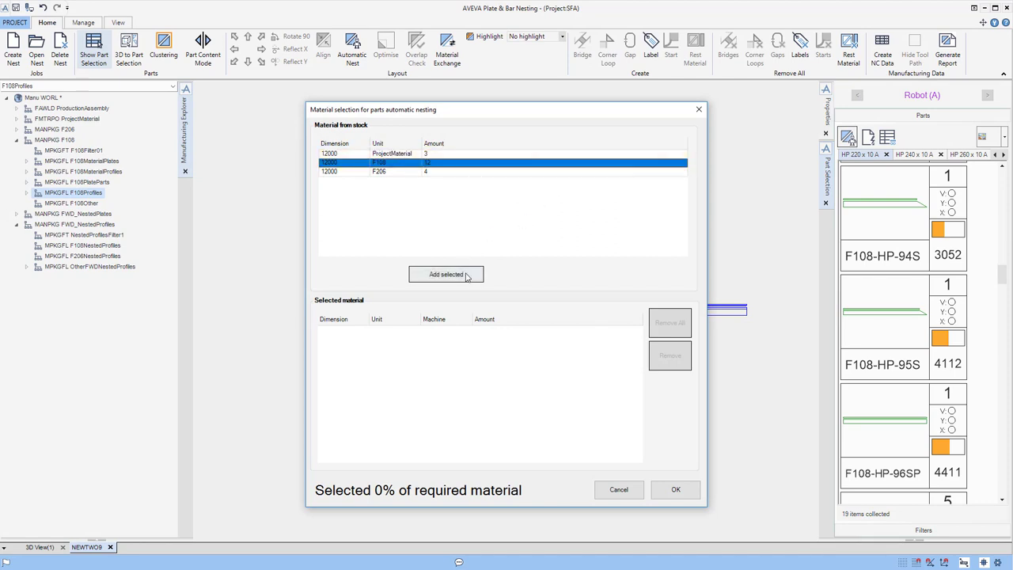
{"action": "left_click", "coordinate": [446, 274]}
{"action": "left_click", "coordinate": [446, 275]}
{"action": "left_click", "coordinate": [446, 275]}
{"action": "left_click", "coordinate": [466, 278]}
{"action": "left_click", "coordinate": [466, 279]}
{"action": "left_click", "coordinate": [466, 278]}
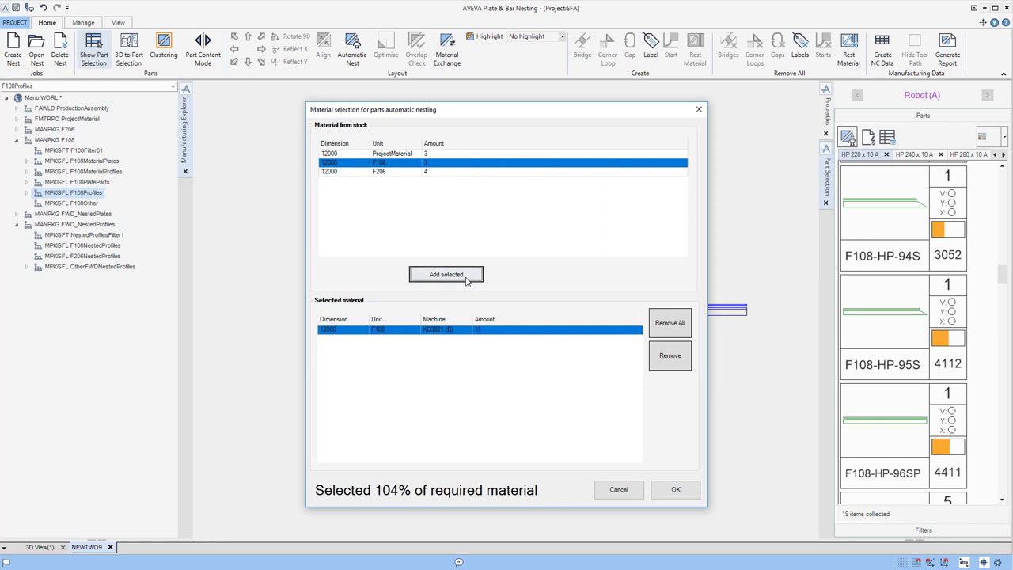
{"action": "left_click", "coordinate": [466, 278]}
{"action": "left_click", "coordinate": [677, 491]}
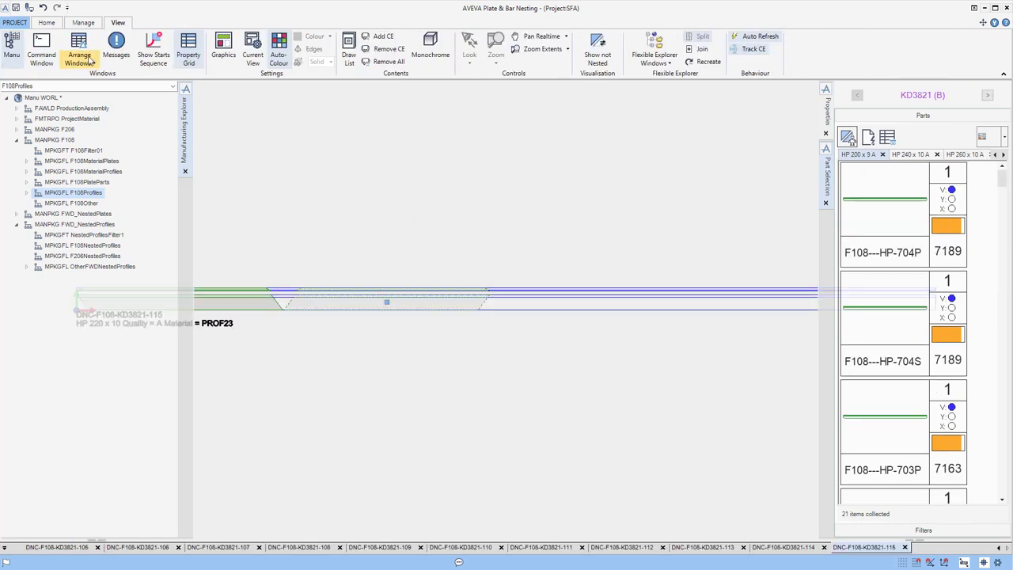
Tile the open nest windows in rows and generate the report for nest DNC-F108-KD3821-106
{"action": "left_click", "coordinate": [79, 52]}
{"action": "left_click", "coordinate": [67, 145]}
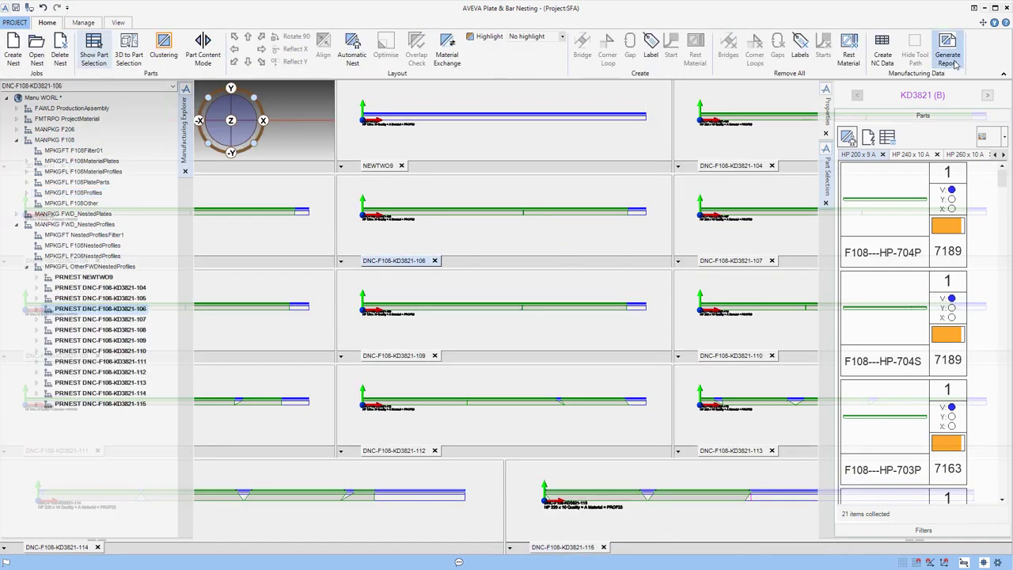
{"action": "left_click", "coordinate": [955, 65]}
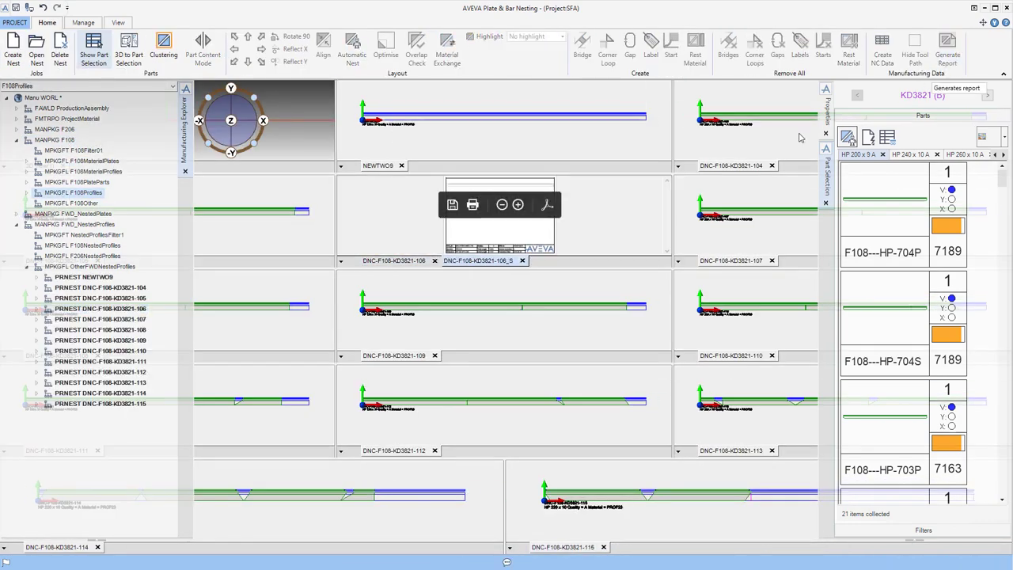
Open the window arrangement options
{"action": "left_click", "coordinate": [118, 22]}
{"action": "left_click", "coordinate": [80, 56]}
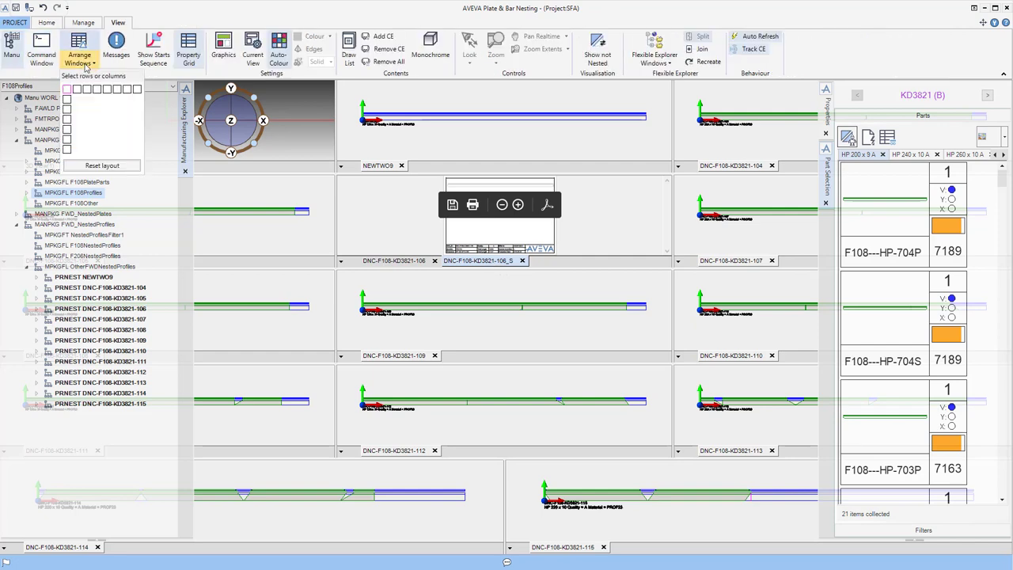